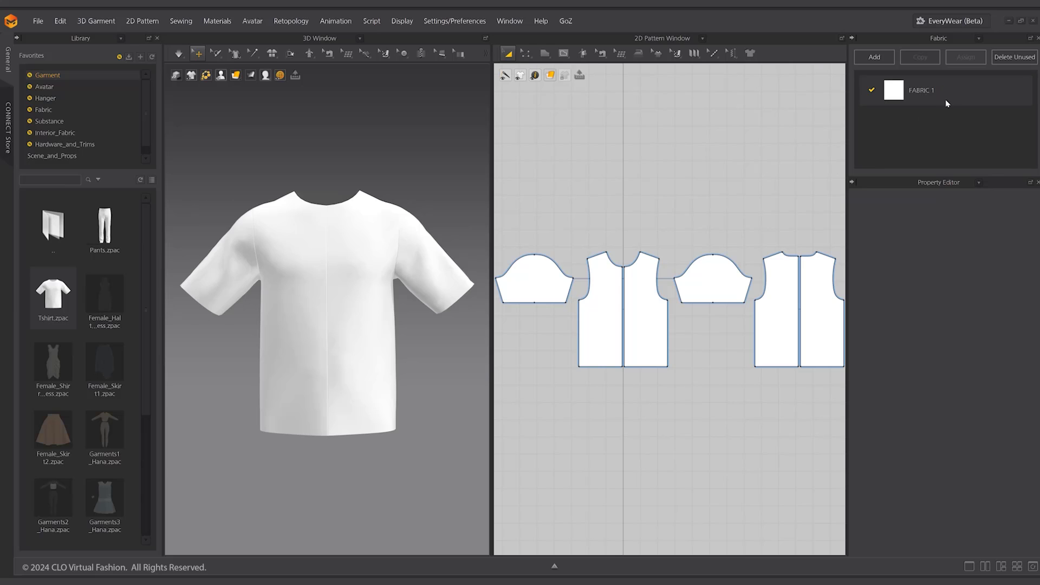
# Open the AI Texture Generator for FABRIC 1 and set Boucle fabric with Art content in the Cartoon style.
pyautogui.click(961, 89)
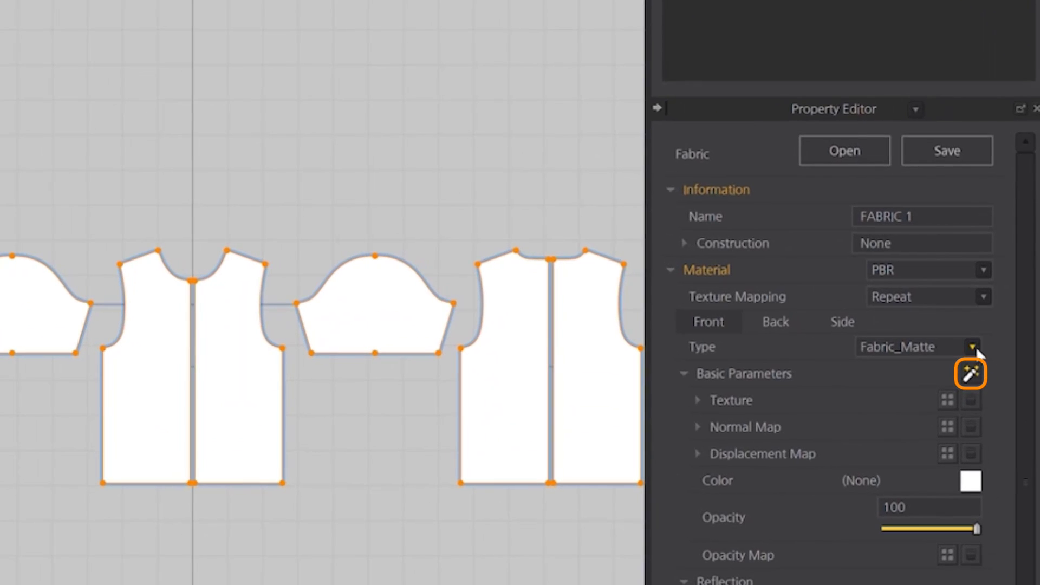
pyautogui.click(970, 372)
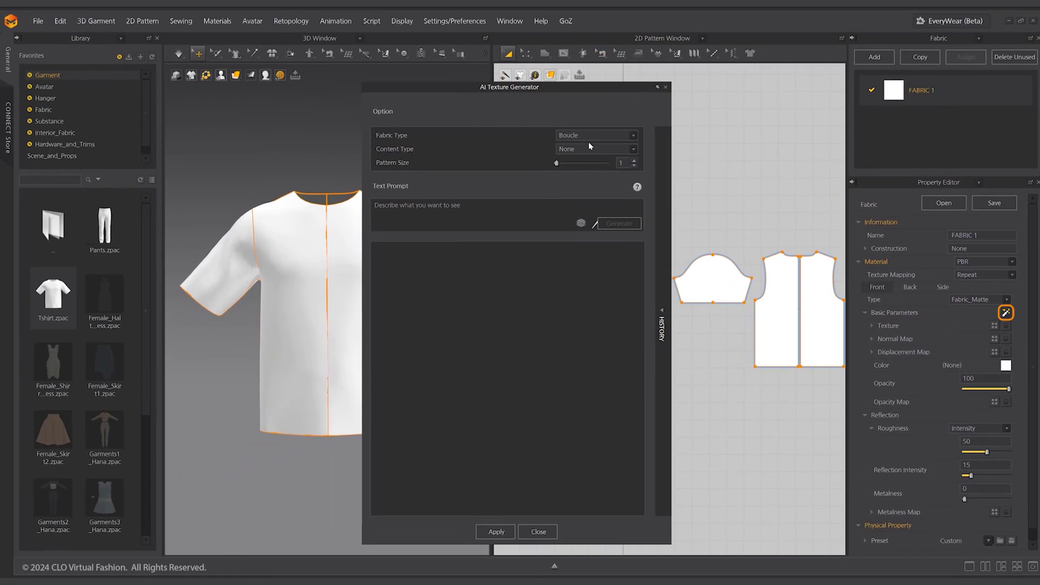
pyautogui.click(594, 135)
pyautogui.click(587, 150)
pyautogui.click(586, 149)
pyautogui.click(582, 164)
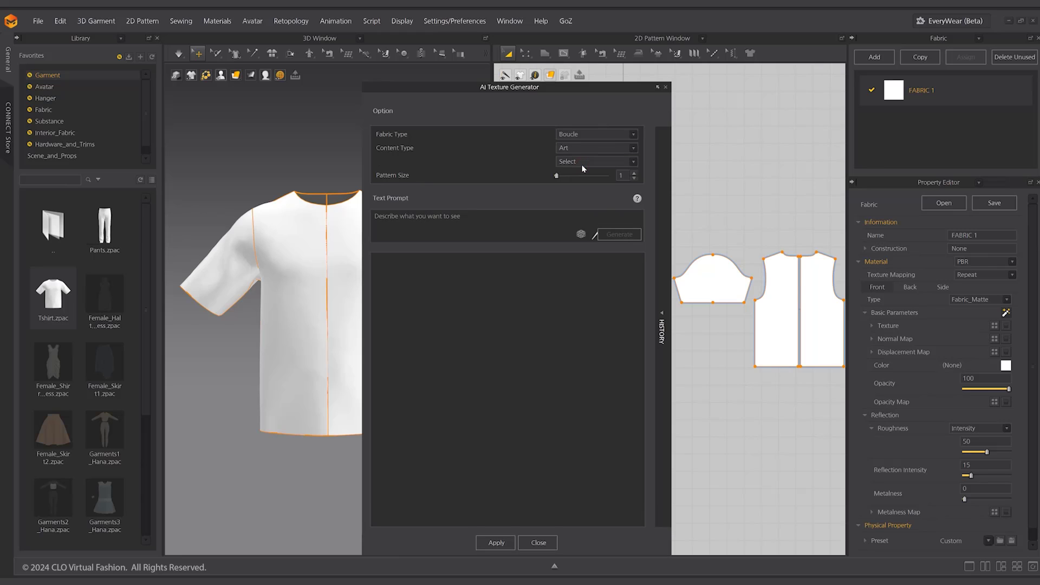
pyautogui.click(582, 165)
pyautogui.click(570, 176)
# Generate a fabric texture from the text prompt "dragon".
pyautogui.click(529, 224)
pyautogui.write('dragon')
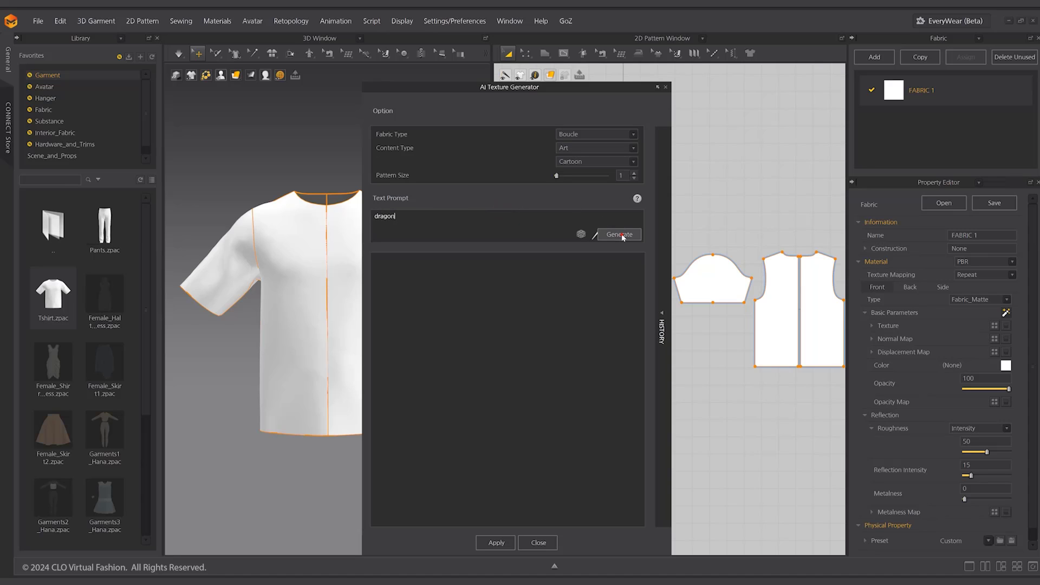
pyautogui.click(622, 234)
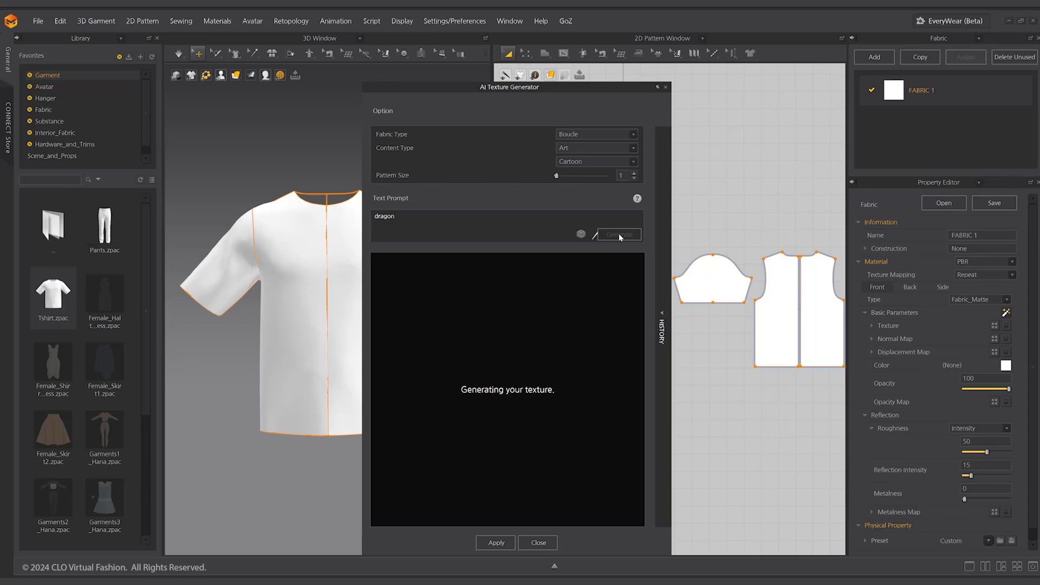
# Show the texture generation history and move the generator window away from the garment view.
pyautogui.moveTo(594, 90); pyautogui.dragTo(453, 88)
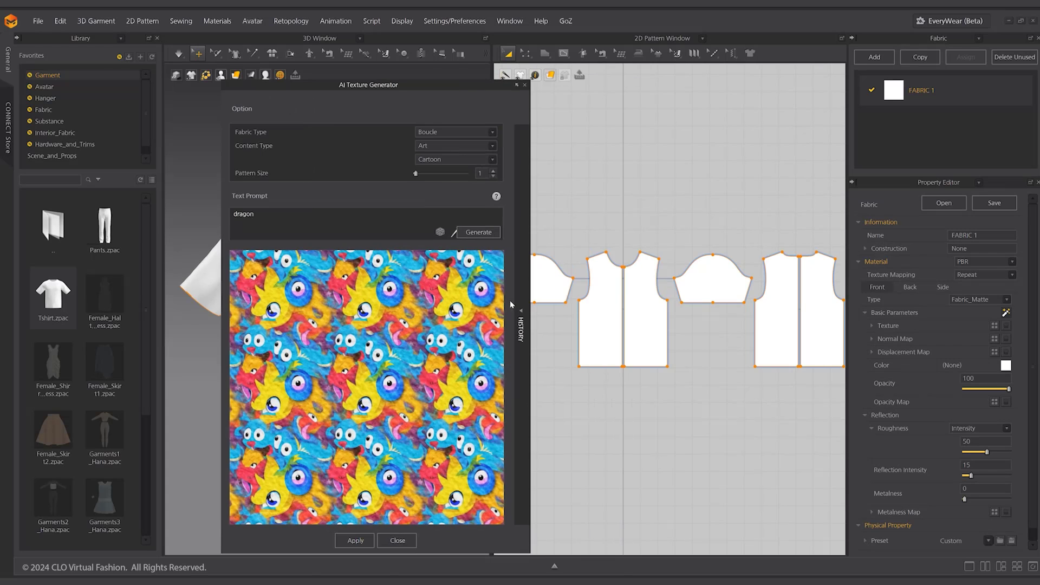
pyautogui.click(520, 322)
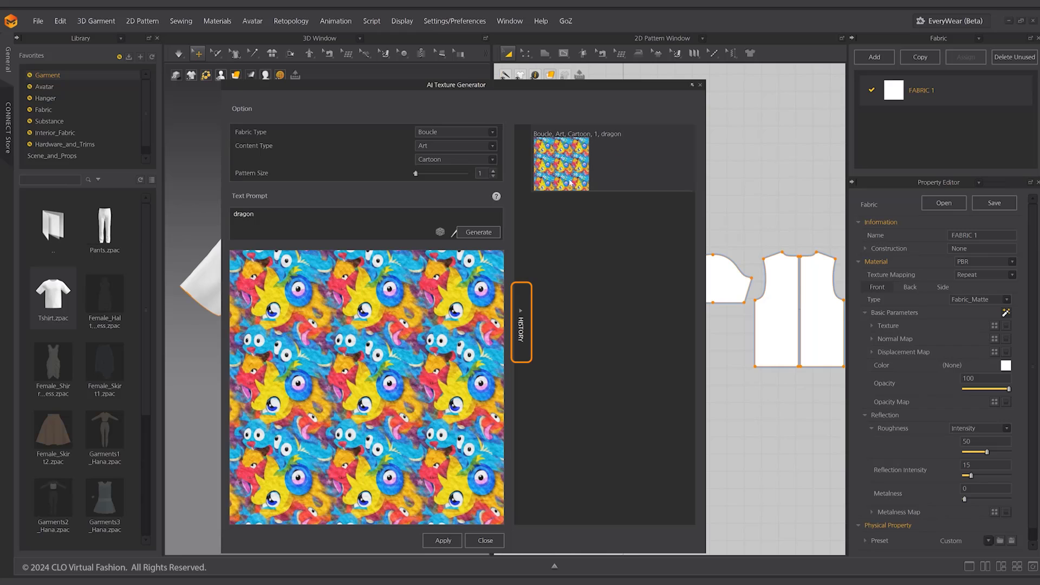
pyautogui.moveTo(555, 83); pyautogui.dragTo(814, 80)
pyautogui.click(325, 527)
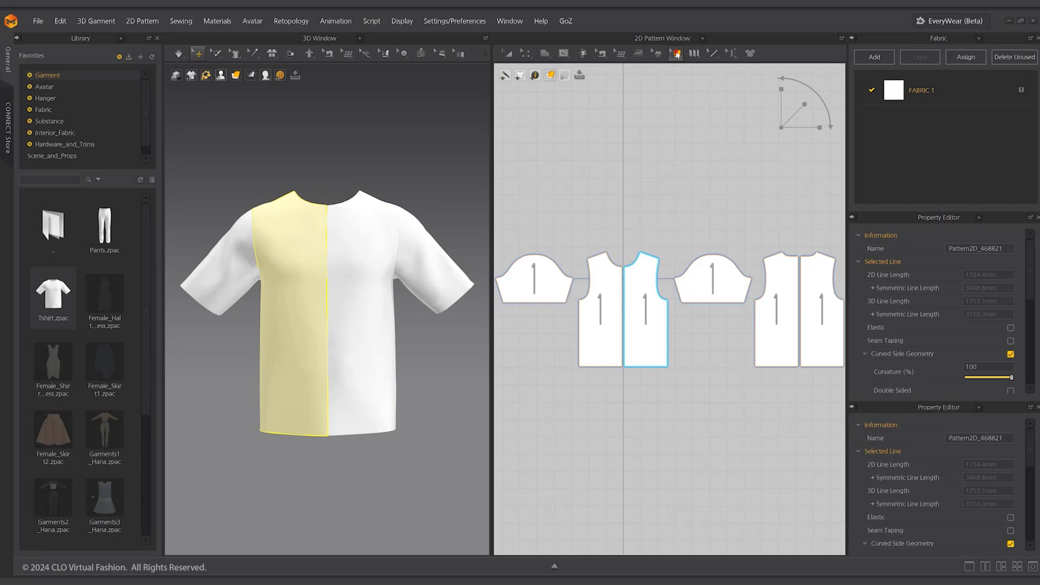
# Add the Star_basecolor graphic, about 122.8 mm wide, to the upper chest of the front pattern piece.
pyautogui.click(675, 52)
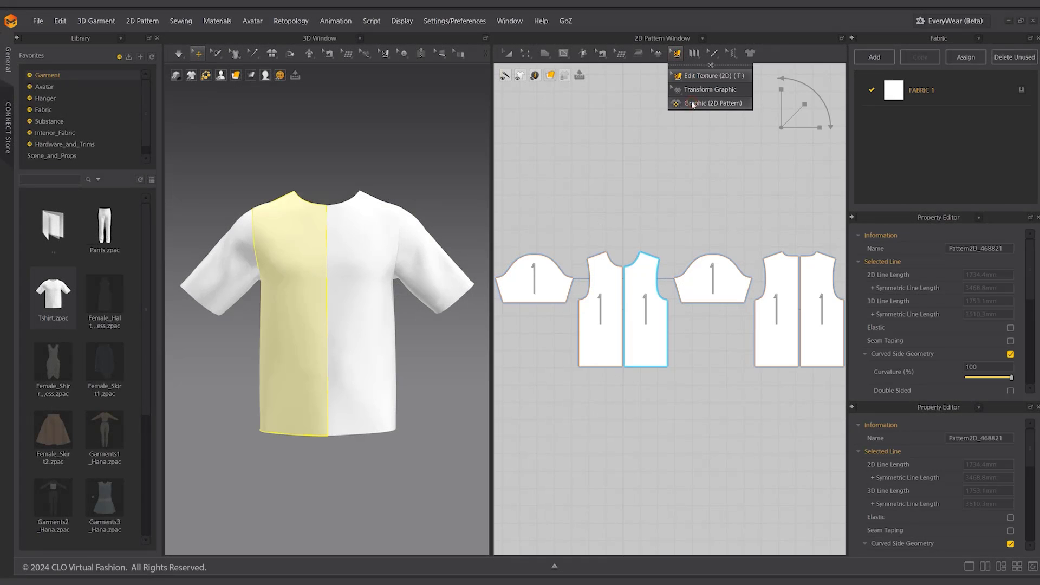
pyautogui.click(698, 103)
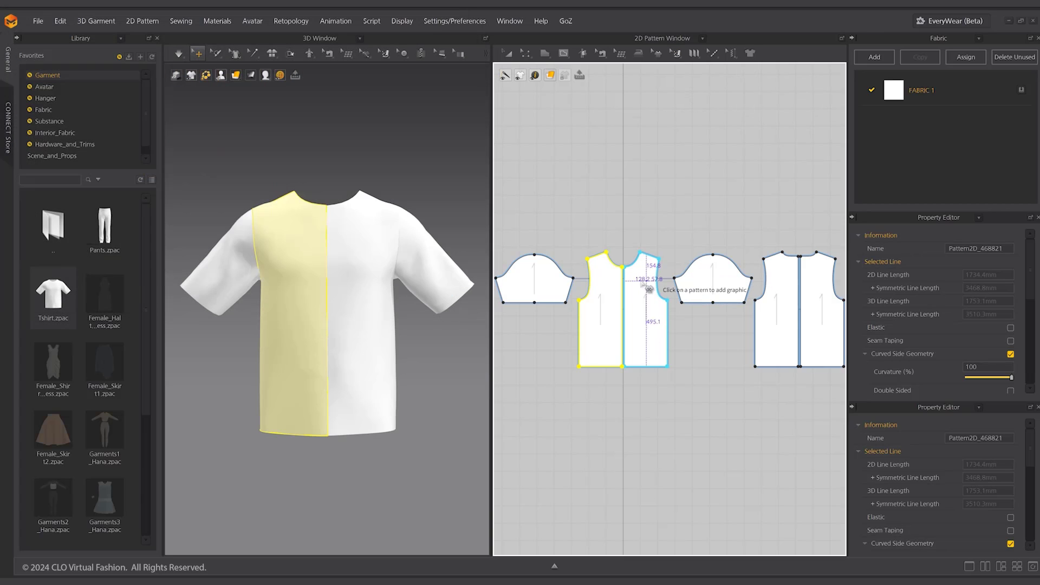
pyautogui.click(648, 289)
pyautogui.click(487, 367)
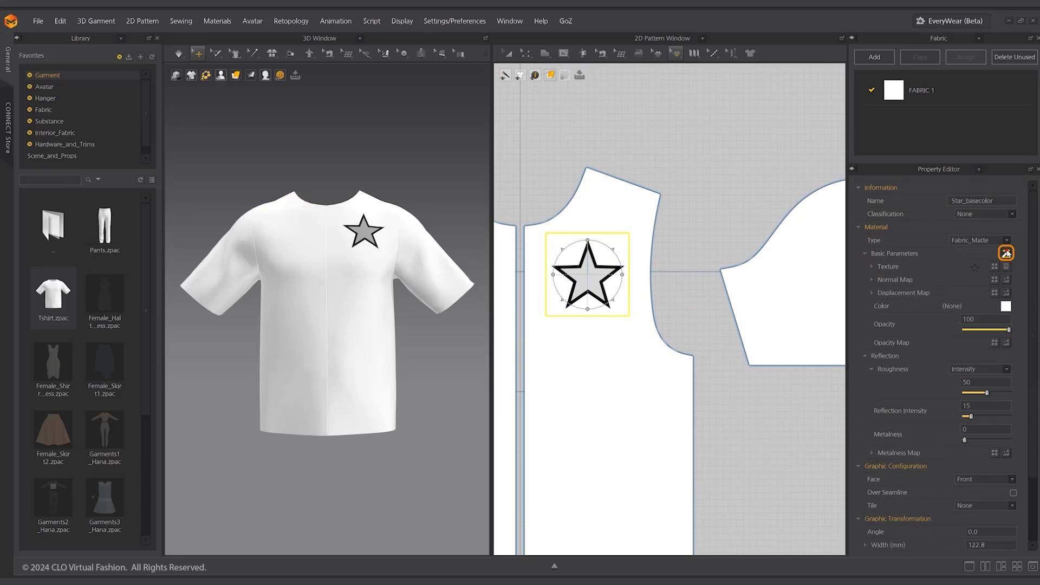
# Open the AI Graphic Generator for the star graphic and set the content type to Art with the Patch style.
pyautogui.click(1006, 253)
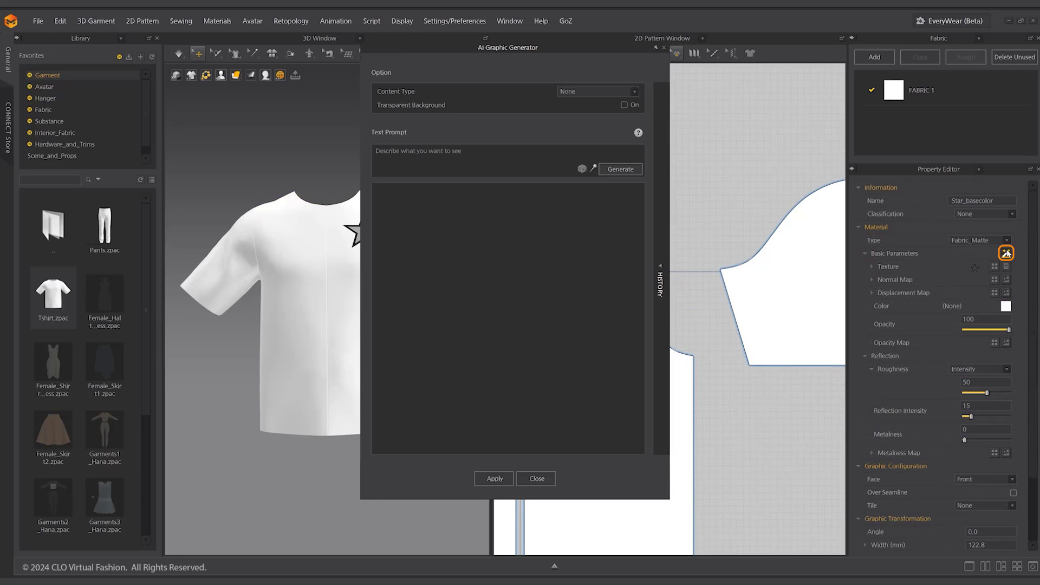
pyautogui.click(614, 95)
pyautogui.click(614, 99)
pyautogui.click(606, 106)
pyautogui.click(594, 127)
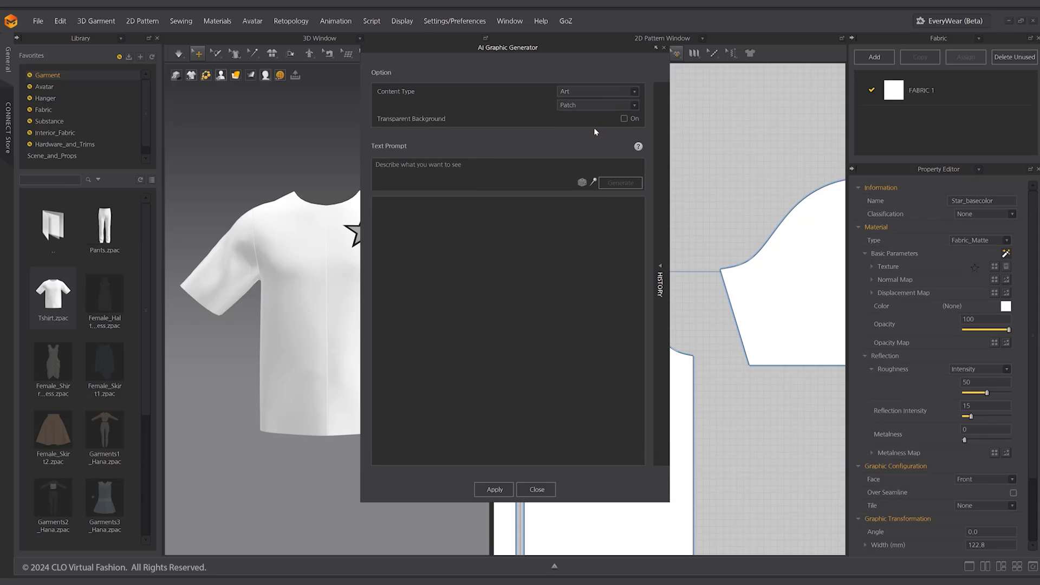
# Generate a graphic with a transparent background from the text prompt "flower".
pyautogui.click(541, 168)
pyautogui.write('flower')
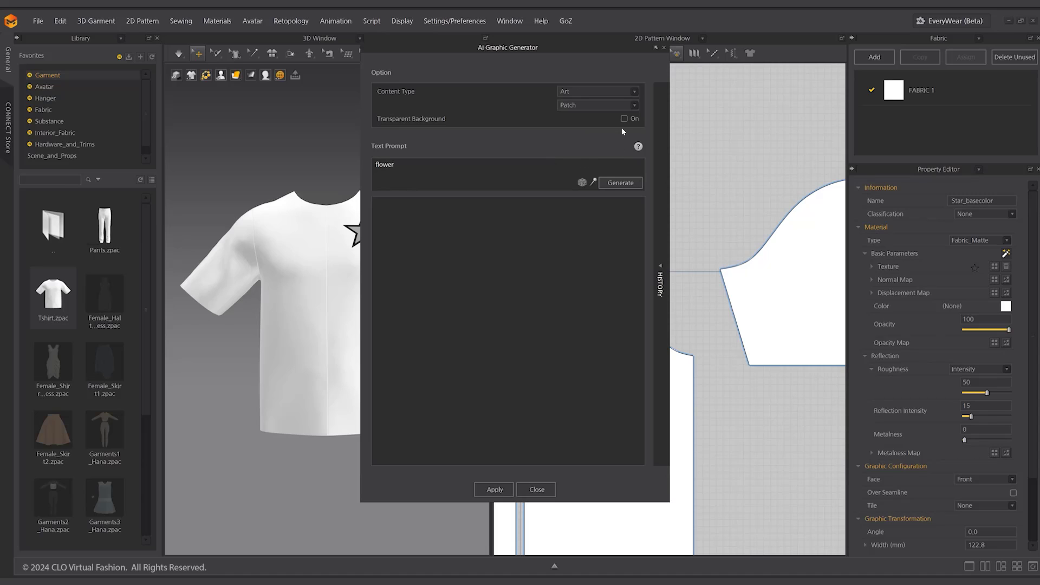
pyautogui.click(636, 185)
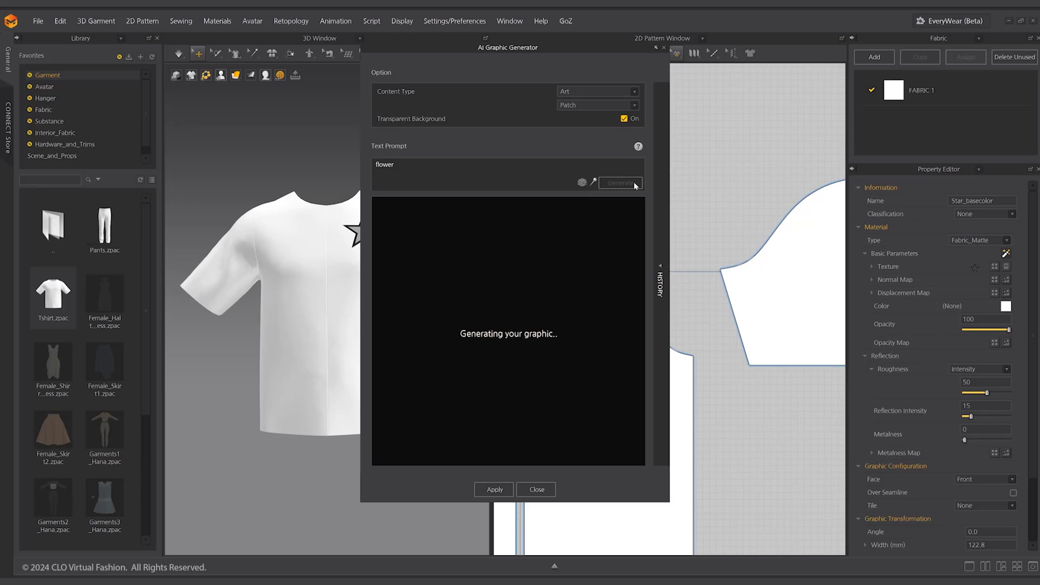
# Generate another flower patch and apply it to the graphic on the T-shirt.
pyautogui.click(660, 268)
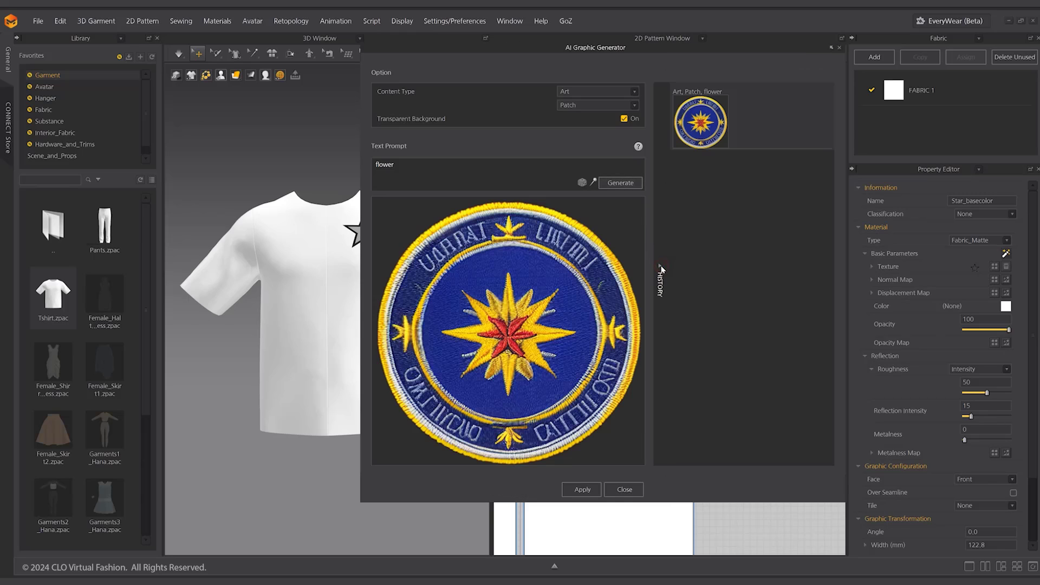
pyautogui.click(620, 183)
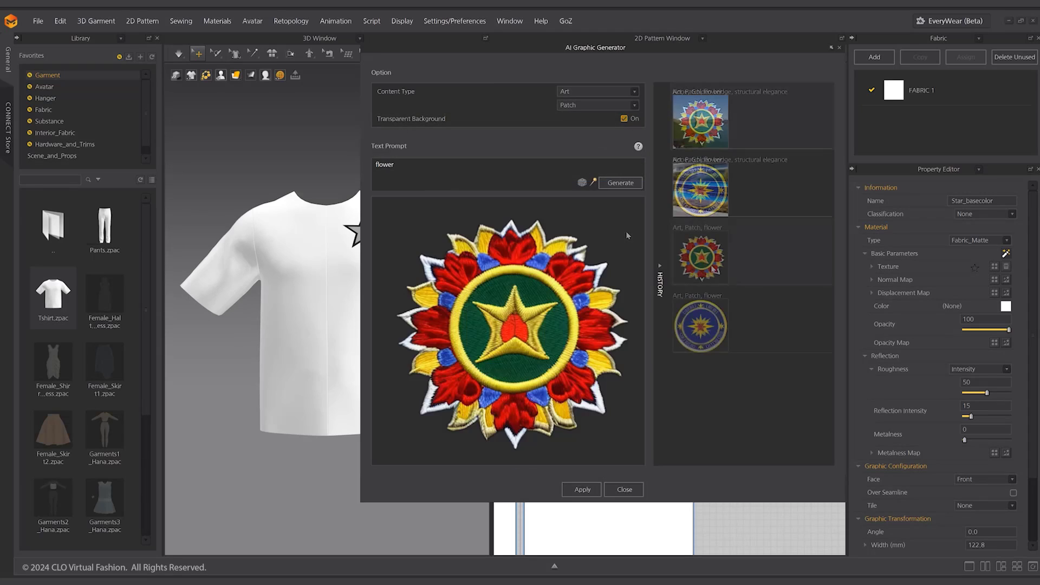
pyautogui.click(588, 489)
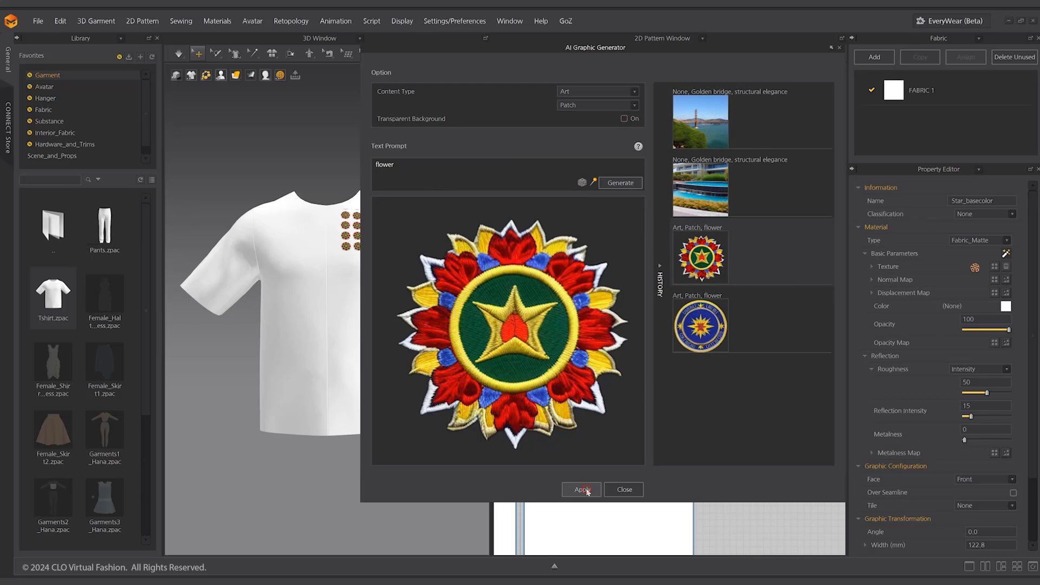
pyautogui.moveTo(612, 48); pyautogui.dragTo(333, 302)
pyautogui.click(560, 304)
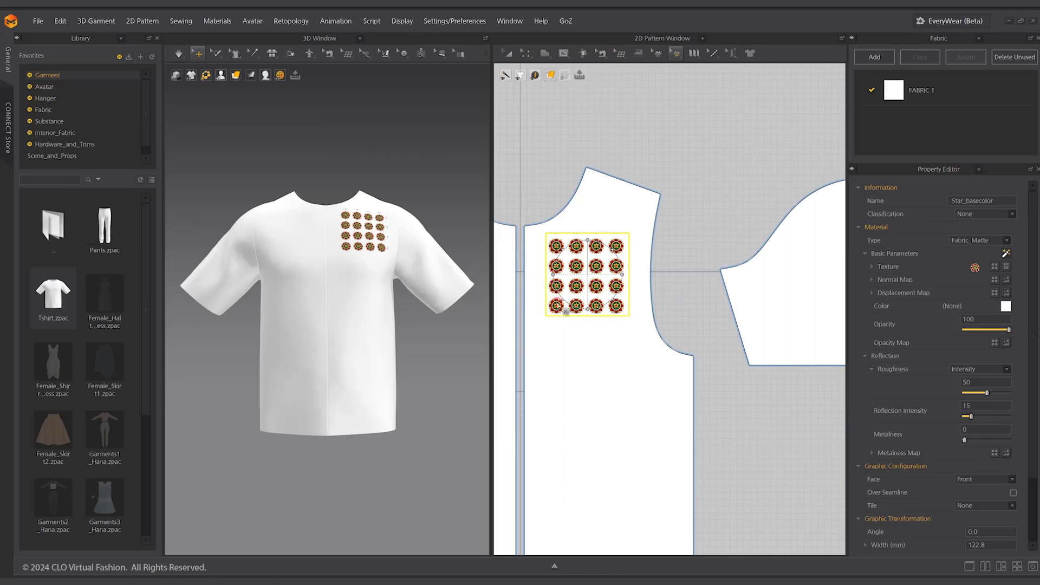
# Set the chest graphic's Tile option to None so that a single flower patch is used.
pyautogui.scroll(5, 593, 260)
pyautogui.scroll(-3, 593, 260)
pyautogui.scroll(-3, 964, 379)
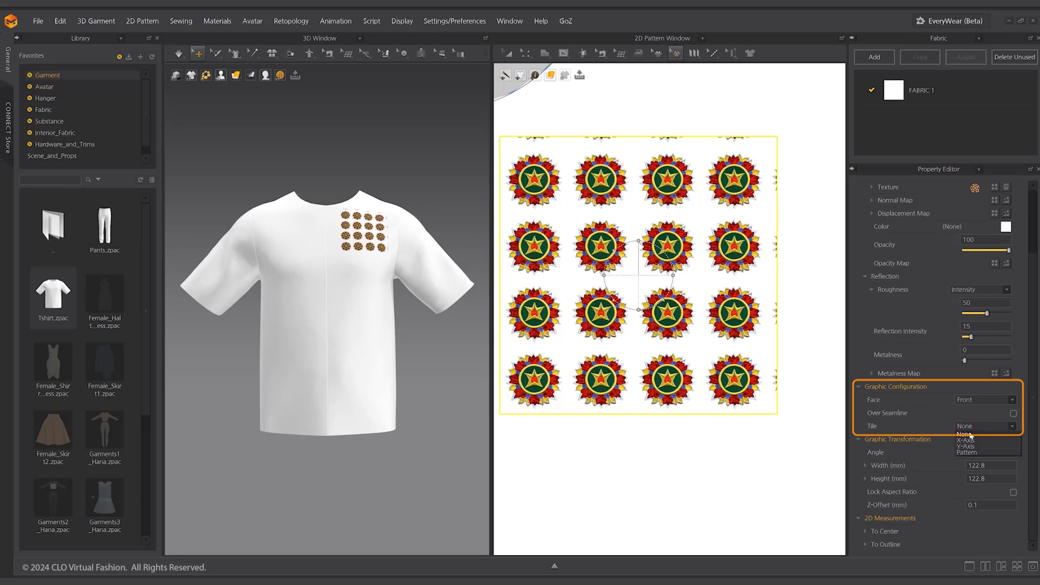
pyautogui.click(982, 426)
pyautogui.click(969, 447)
pyautogui.click(983, 425)
pyautogui.click(969, 436)
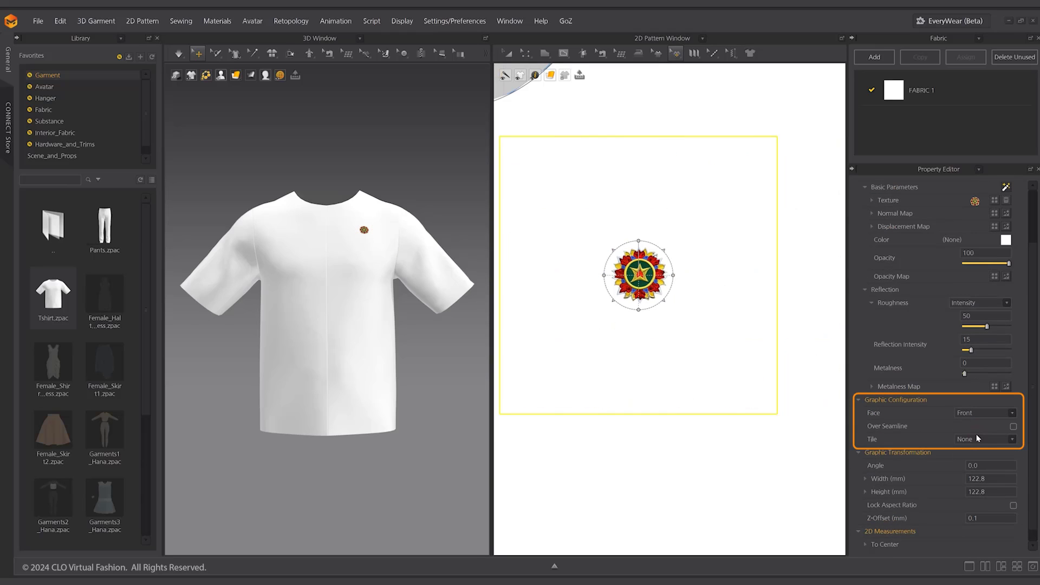
# Enlarge the flower patch graphic on the front pattern piece.
pyautogui.scroll(5, 717, 341)
pyautogui.scroll(2, 717, 341)
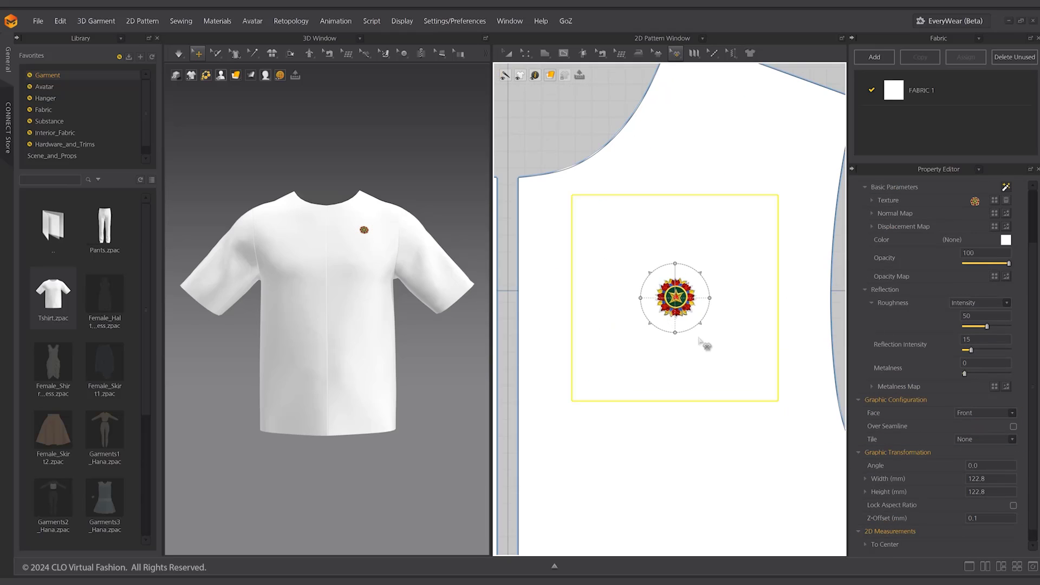
pyautogui.scroll(3, 702, 344)
pyautogui.moveTo(671, 267); pyautogui.dragTo(758, 206)
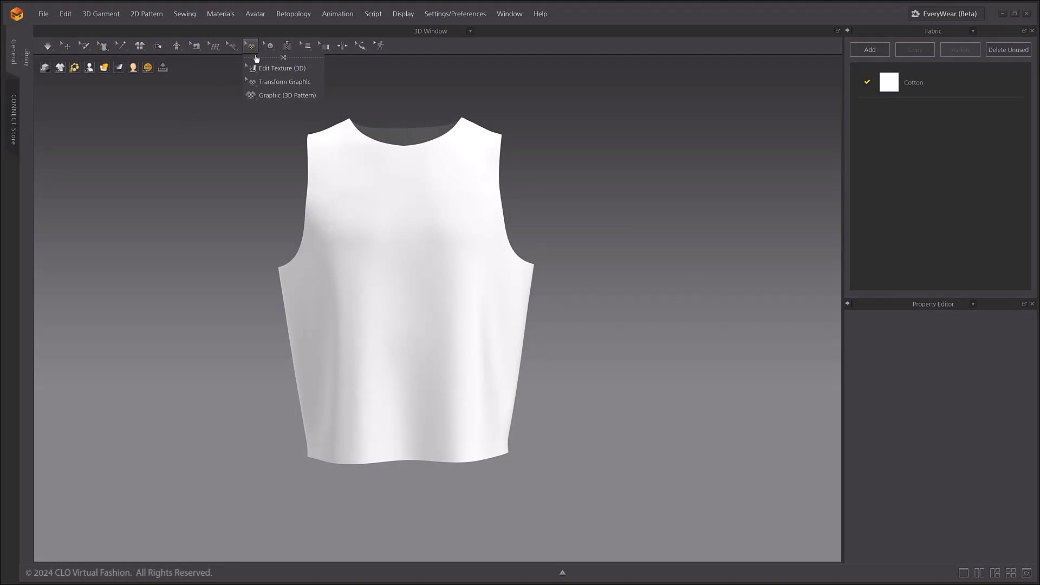
# Add the beach palm trees image to the front of the sleeveless shirt as a 43.3 x 43.3 mm graphic.
pyautogui.click(272, 95)
pyautogui.click(343, 145)
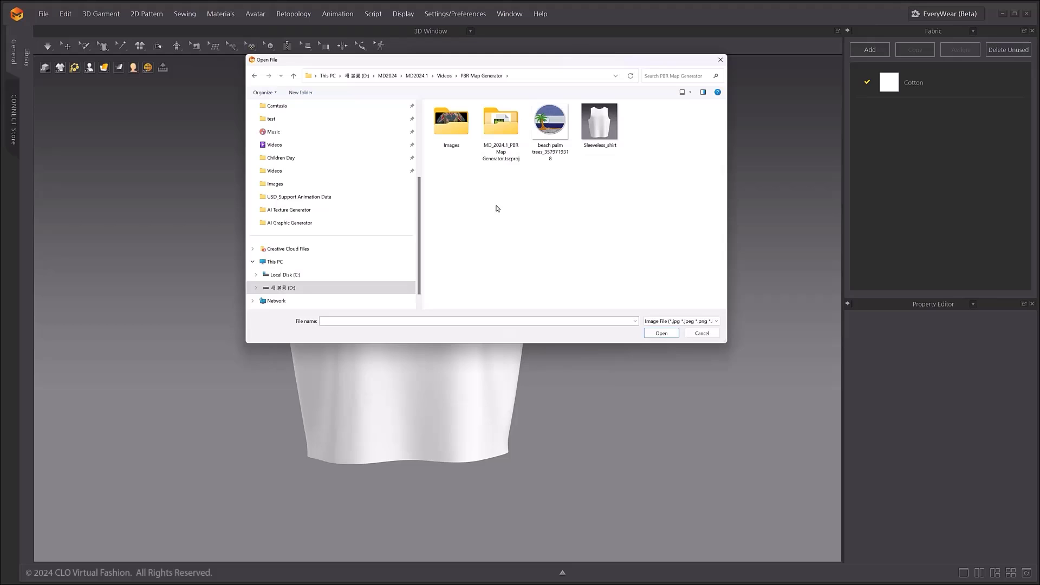
pyautogui.doubleClick(567, 138)
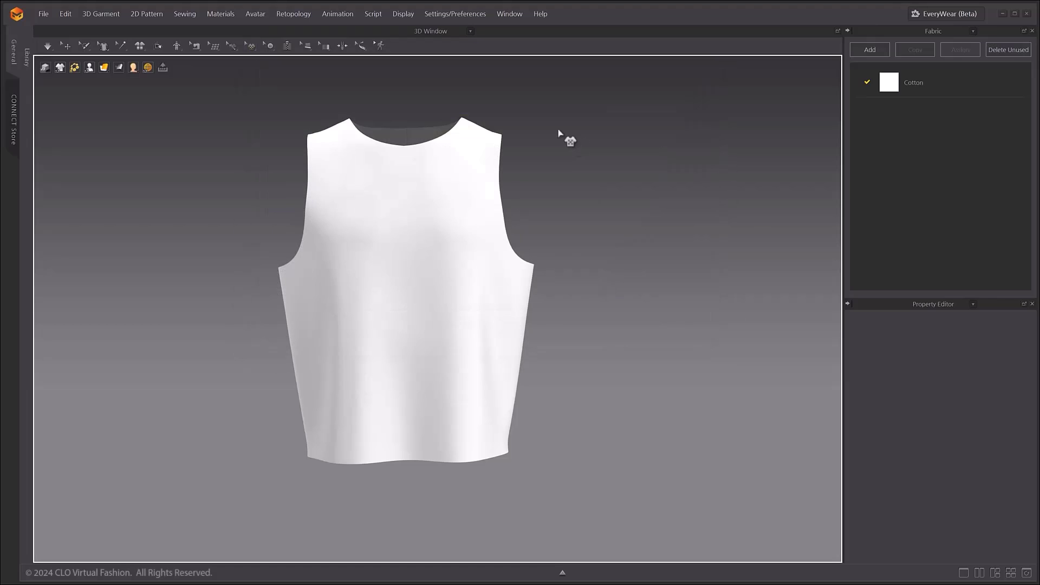
pyautogui.click(407, 258)
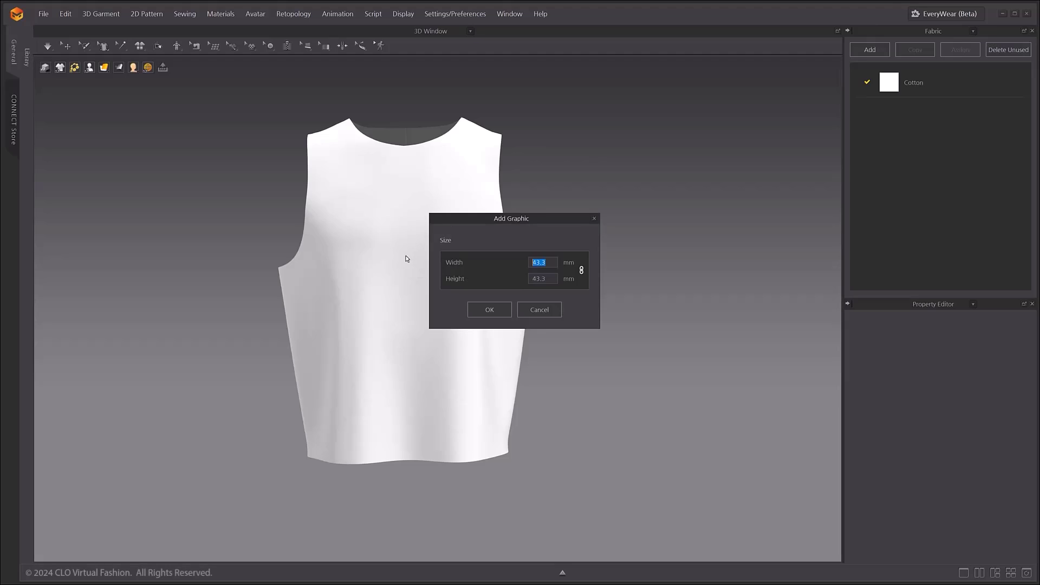
pyautogui.click(489, 309)
pyautogui.click(413, 265)
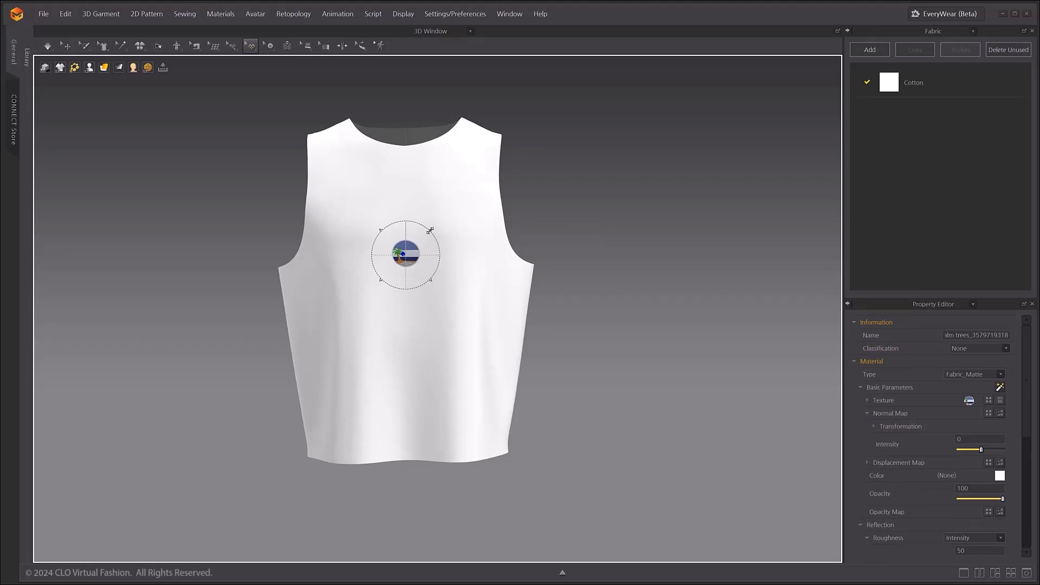
# Enlarge the palm tree graphic to cover much of the chest and position it at the centre.
pyautogui.moveTo(428, 228); pyautogui.dragTo(474, 201)
pyautogui.click(550, 309)
pyautogui.click(414, 262)
pyautogui.click(573, 249)
pyautogui.click(403, 256)
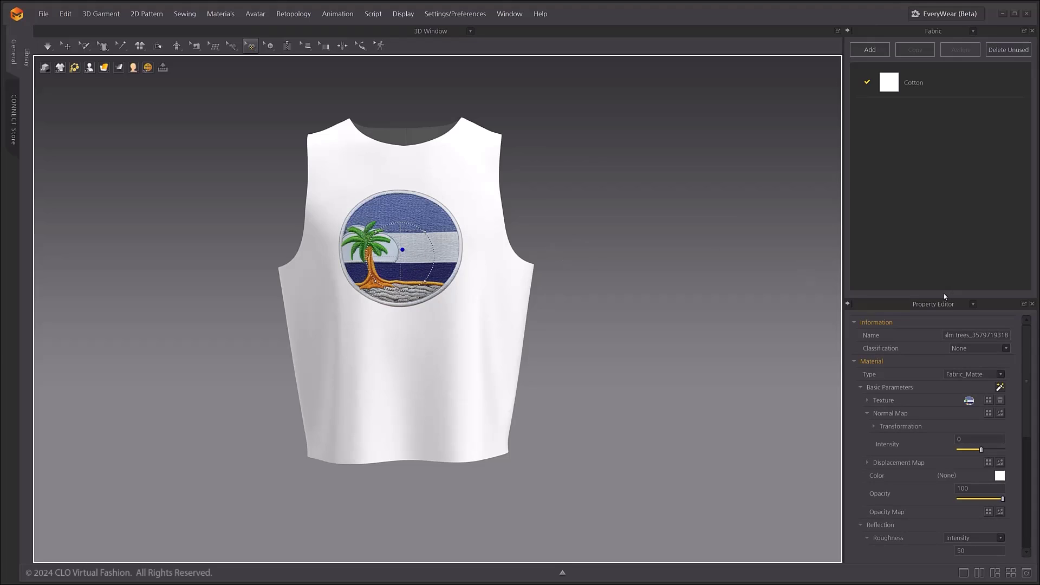
# Generate a normal map for the palm tree graphic and set its intensity to 28.
pyautogui.moveTo(944, 298); pyautogui.dragTo(951, 173)
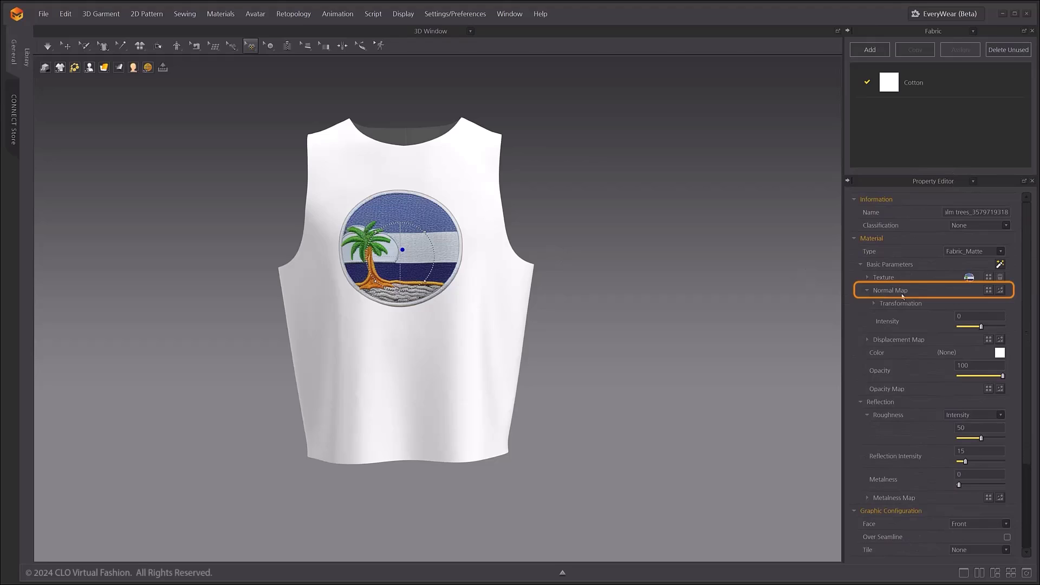
pyautogui.click(1000, 291)
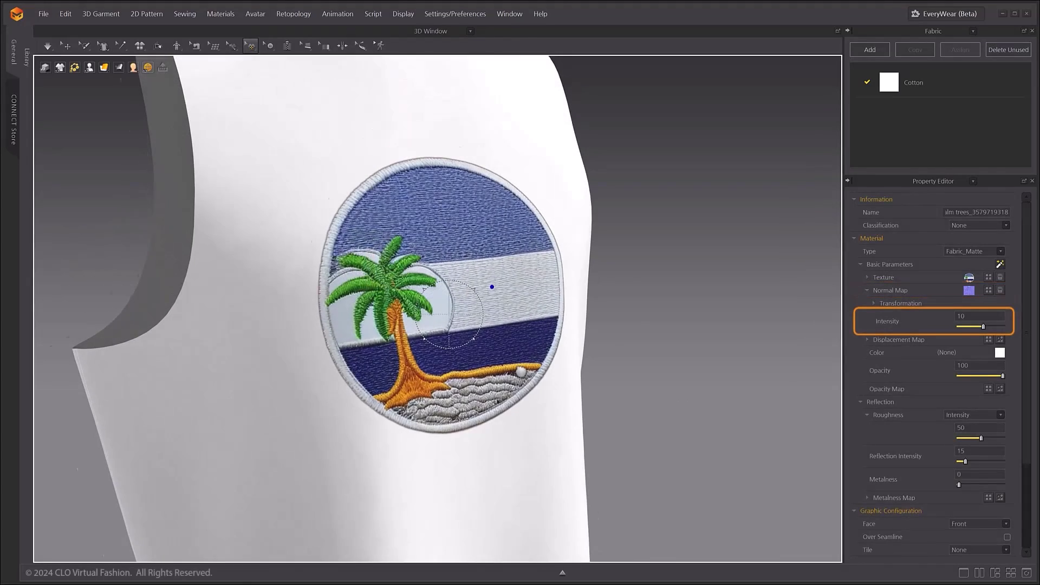
pyautogui.scroll(3, 534, 358)
pyautogui.scroll(-2, 547, 355)
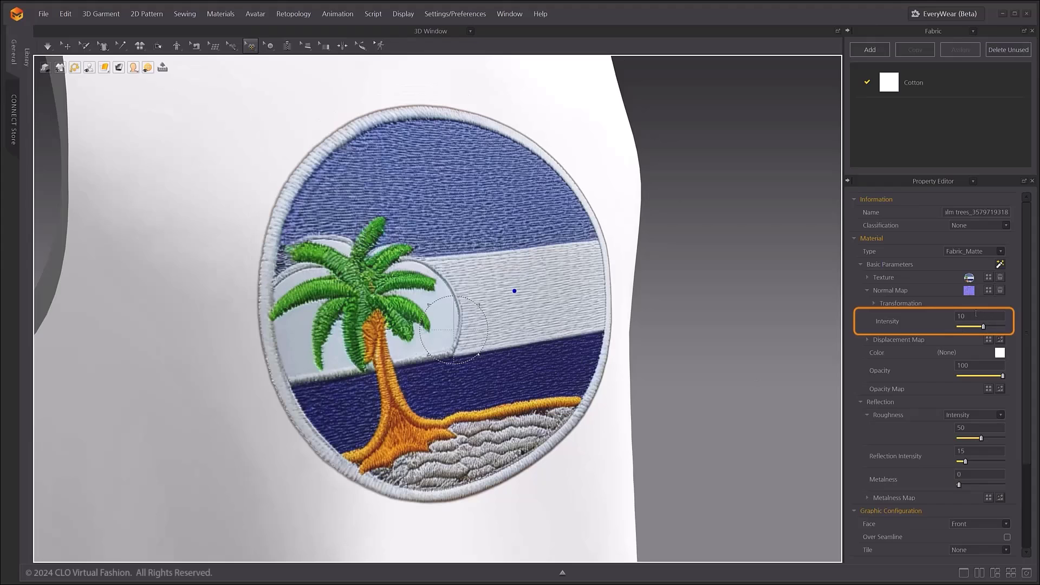
pyautogui.moveTo(983, 327)
pyautogui.mouseDown()
pyautogui.moveTo(970, 328)
pyautogui.moveTo(1001, 329)
pyautogui.moveTo(961, 331)
pyautogui.moveTo(987, 331)
pyautogui.mouseUp()
# Load the image file "generated" as the graphic's displacement map.
pyautogui.click(968, 340)
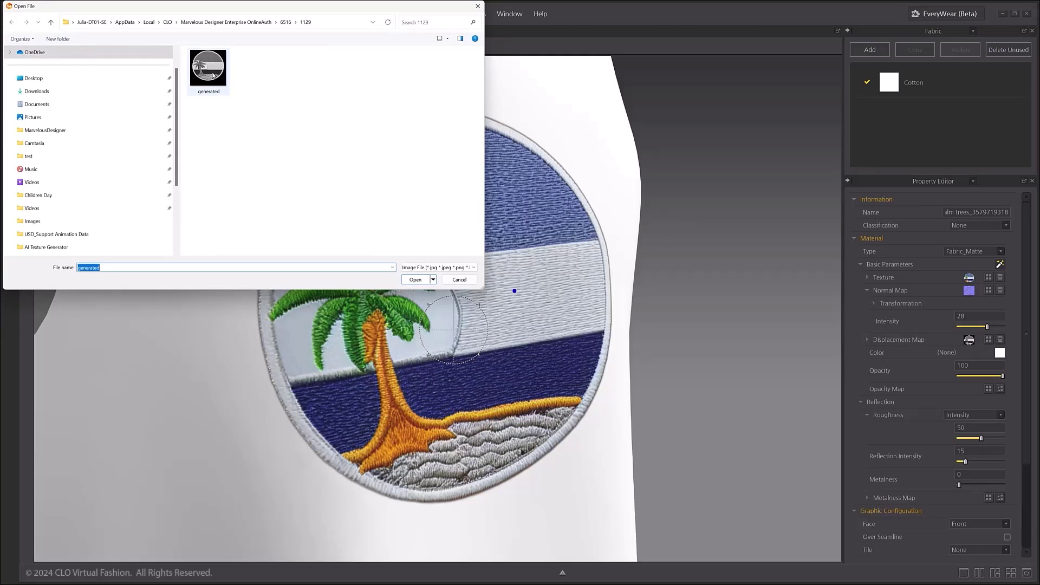
pyautogui.click(415, 280)
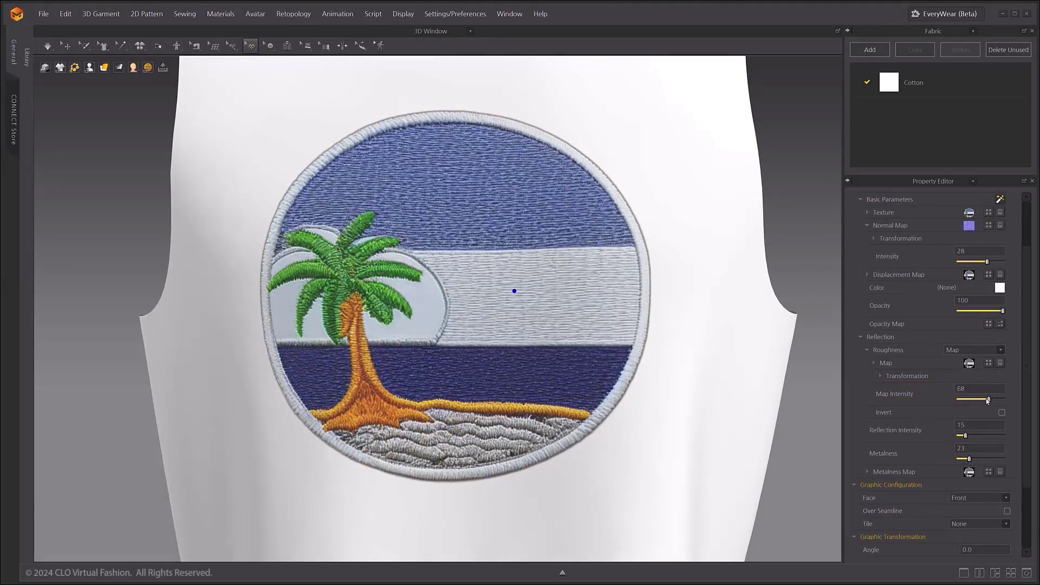
# Lower the graphic's roughness Map Intensity to 10 and raise its metalness.
pyautogui.moveTo(985, 400); pyautogui.dragTo(963, 400)
pyautogui.moveTo(697, 413); pyautogui.dragTo(567, 394, button='right')
pyautogui.moveTo(964, 400)
pyautogui.mouseDown()
pyautogui.moveTo(978, 399)
pyautogui.moveTo(965, 401)
pyautogui.mouseUp()
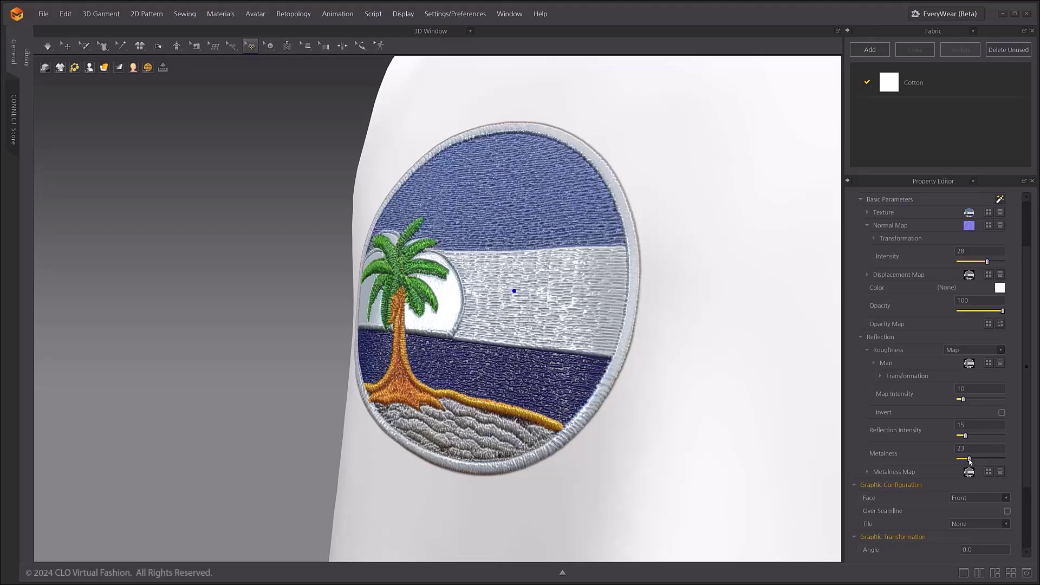
pyautogui.moveTo(969, 459)
pyautogui.mouseDown()
pyautogui.moveTo(995, 460)
pyautogui.moveTo(986, 460)
pyautogui.mouseUp()
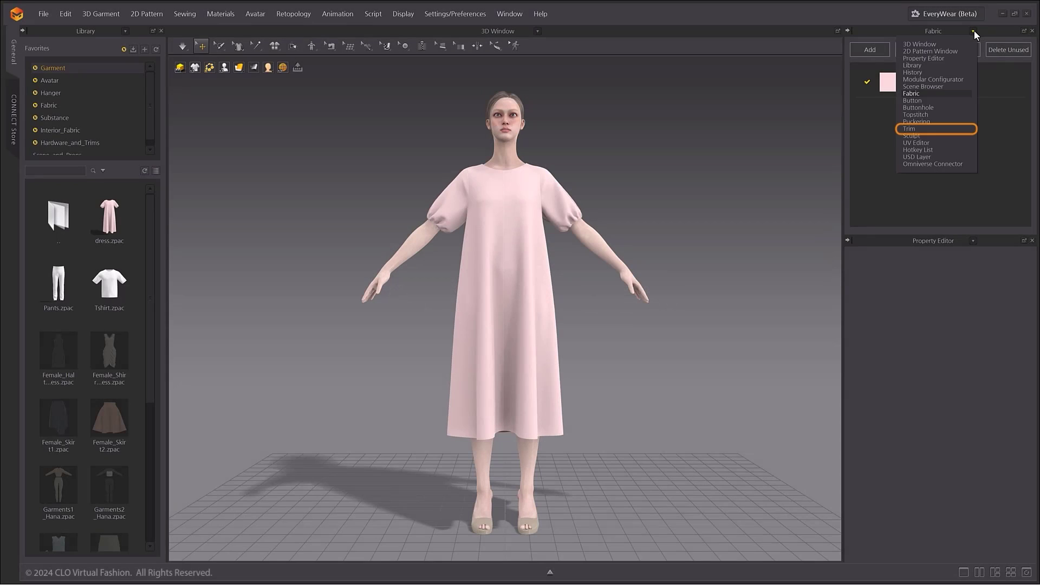
# Load the Ribbon_01, Ribbon_07 and Ribbon_10 trim files from the Hardware_and_Trims library into the garment's trim list.
pyautogui.click(926, 129)
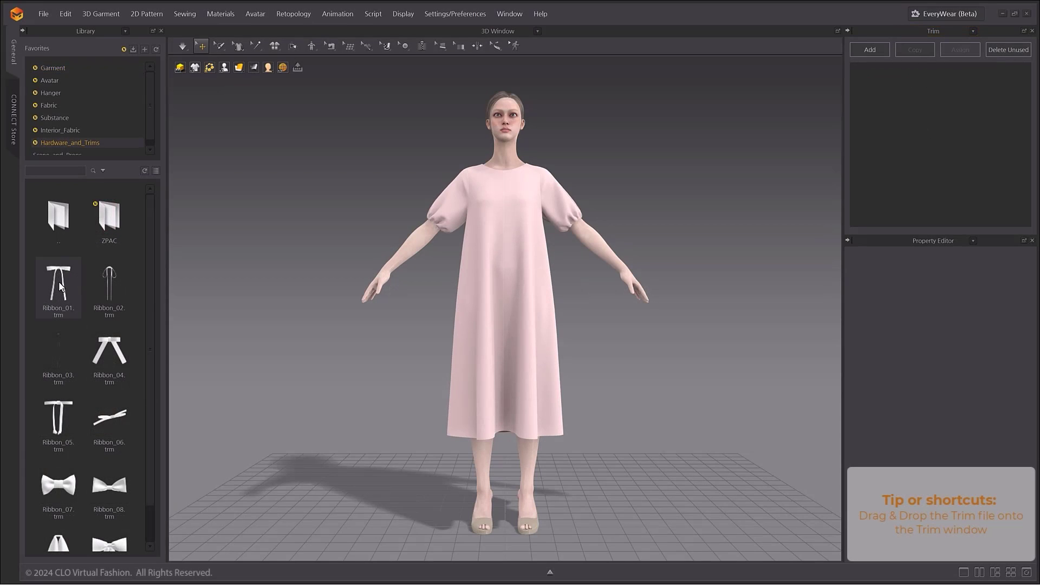
pyautogui.moveTo(59, 282)
pyautogui.moveTo(54, 280); pyautogui.dragTo(915, 128)
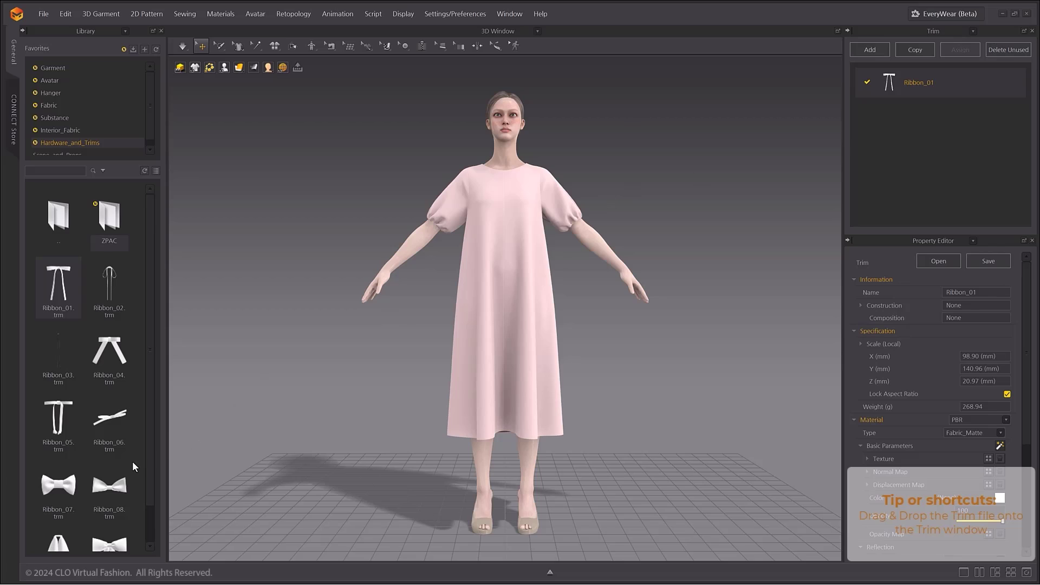
pyautogui.scroll(-1, 132, 462)
pyautogui.moveTo(129, 463)
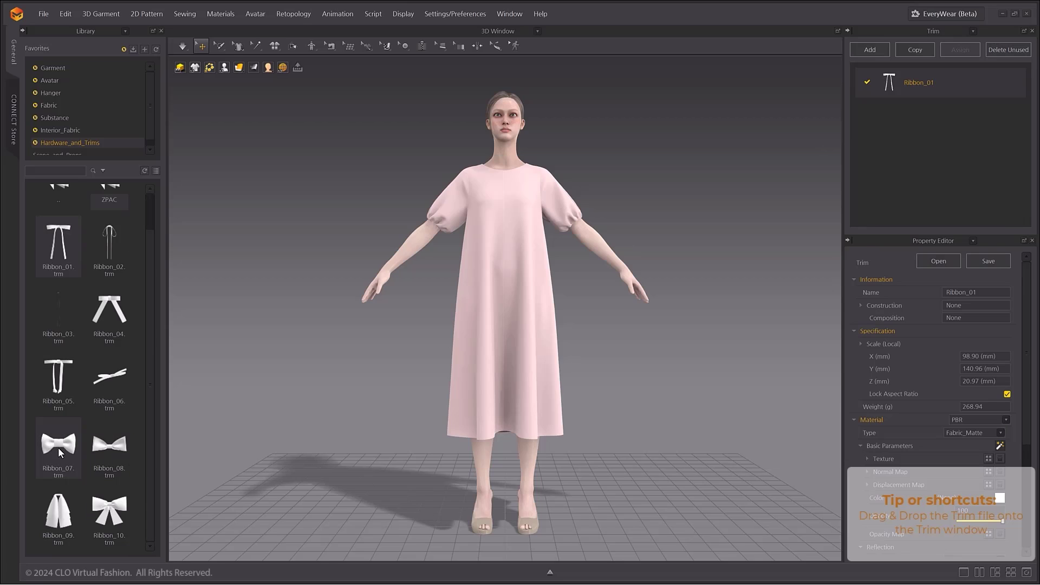
pyautogui.moveTo(57, 447)
pyautogui.moveTo(54, 444); pyautogui.dragTo(309, 361)
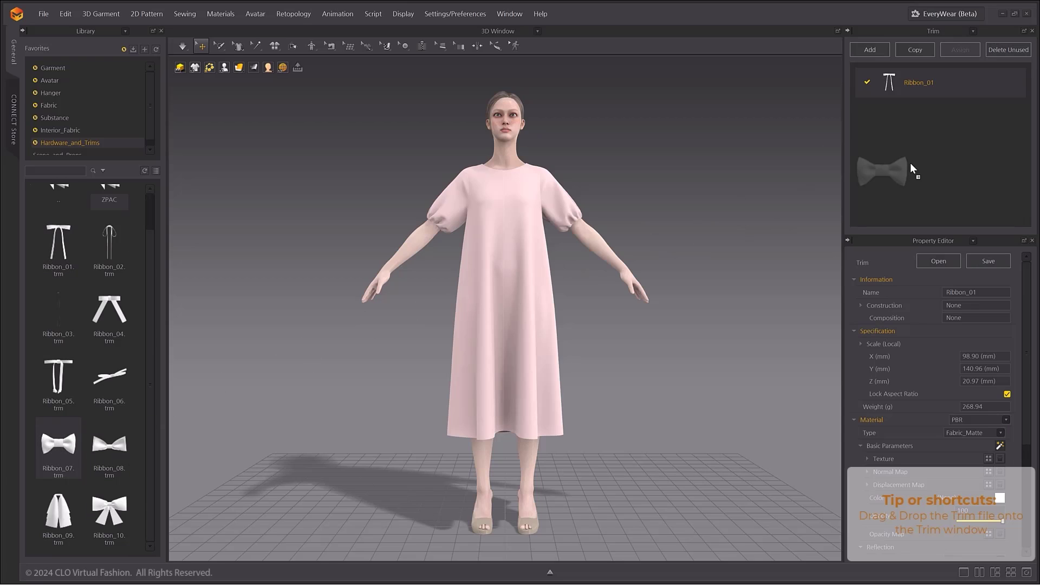
pyautogui.moveTo(915, 161); pyautogui.dragTo(924, 156)
pyautogui.moveTo(924, 156); pyautogui.dragTo(920, 157)
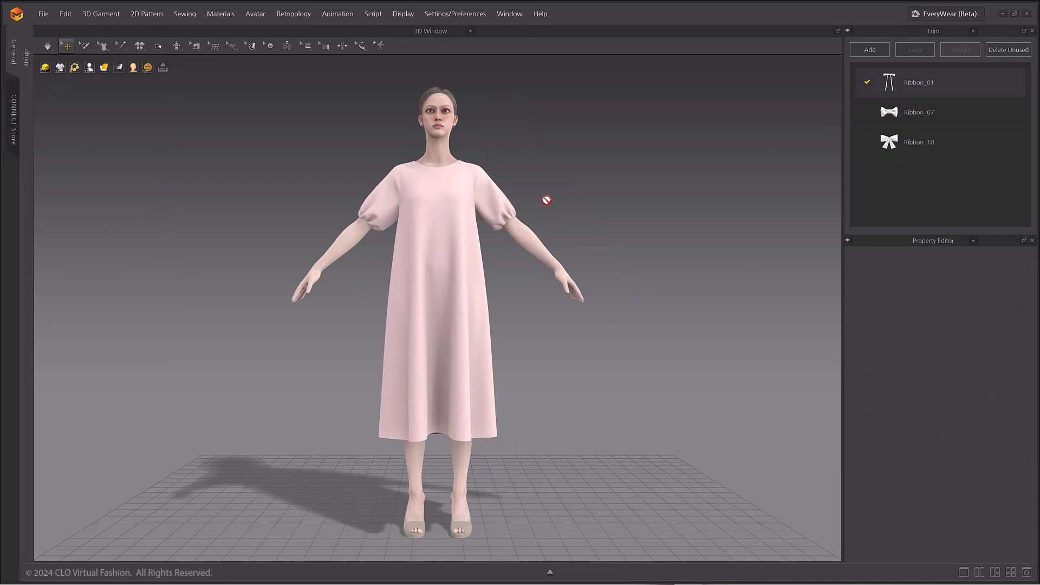
# Place Ribbon_01 trims across the dress's chest, Ribbon_07 trims at the waist and a Ribbon_10 trim at the neckline.
pyautogui.moveTo(541, 202); pyautogui.dragTo(472, 238)
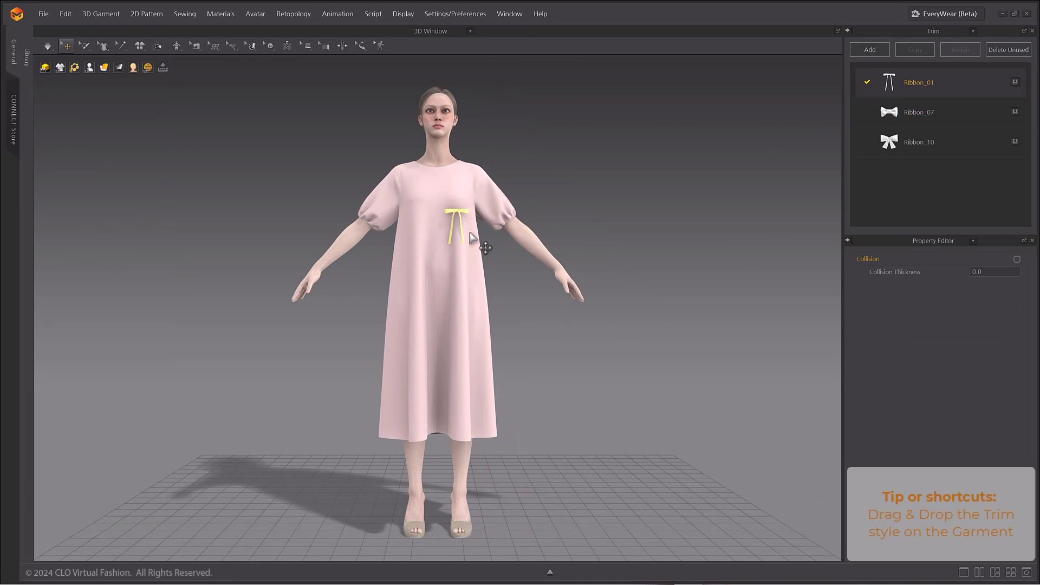
pyautogui.click(413, 215)
pyautogui.moveTo(934, 115); pyautogui.dragTo(464, 276)
pyautogui.click(413, 268)
pyautogui.moveTo(920, 142); pyautogui.dragTo(441, 185)
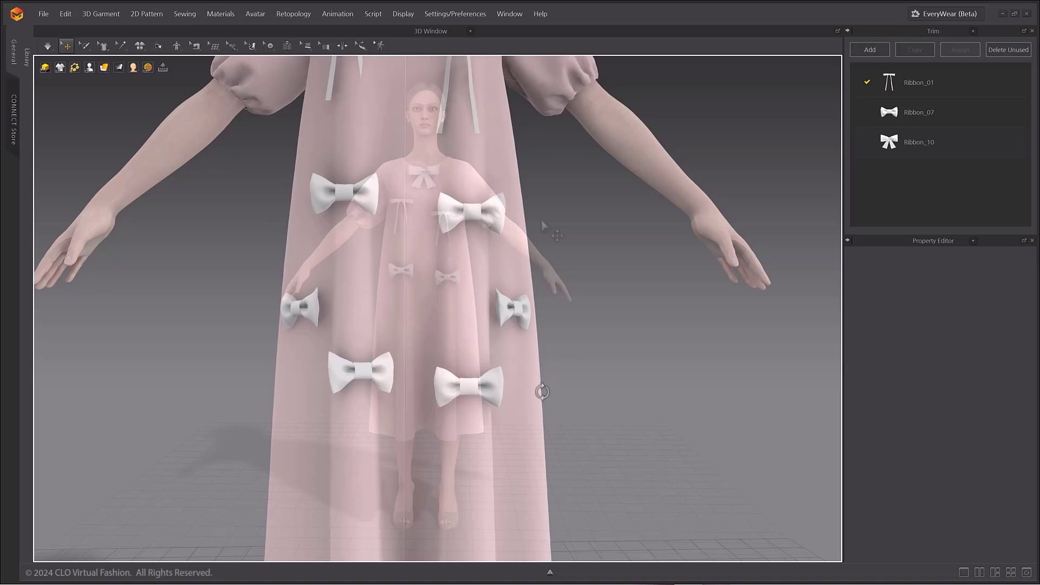
# Select the four lower bows on the dress's skirt and replace them with Ribbon_10.
pyautogui.click(467, 385)
pyautogui.keyDown('shift'); pyautogui.click(360, 373); pyautogui.keyUp('shift')
pyautogui.keyDown('shift'); pyautogui.click(301, 307); pyautogui.keyUp('shift')
pyautogui.keyDown('shift'); pyautogui.click(514, 311); pyautogui.keyUp('shift')
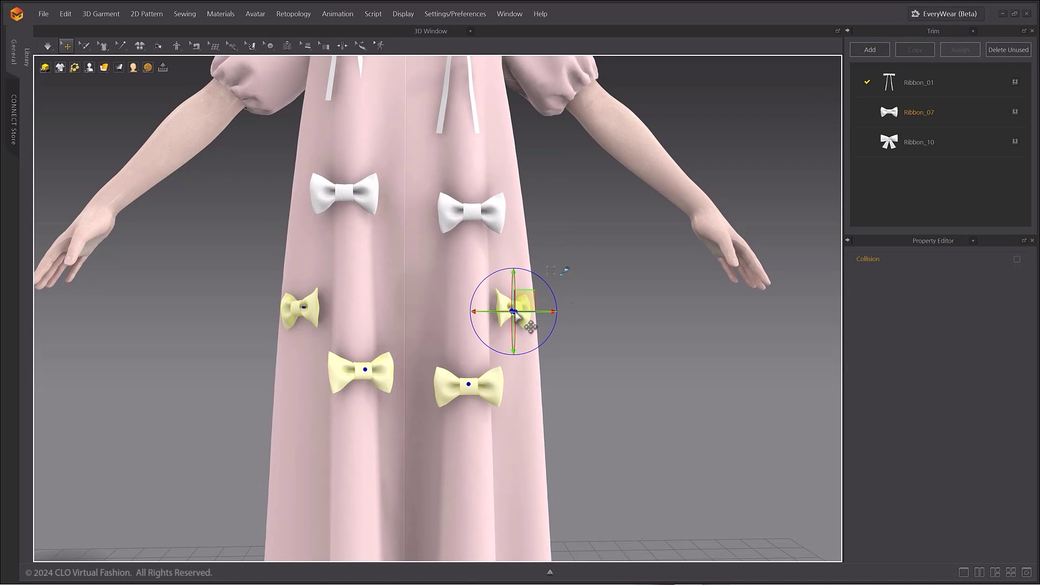
pyautogui.click(1015, 142)
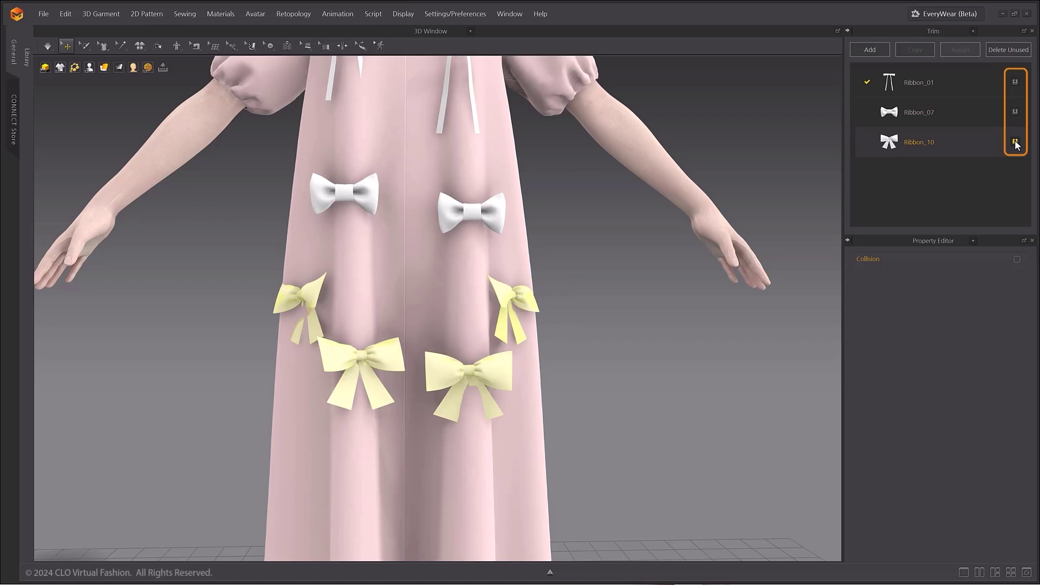
# Assign Ribbon_01 to the four lower skirt trims and to the two Ribbon_07 bows above them.
pyautogui.click(1014, 82)
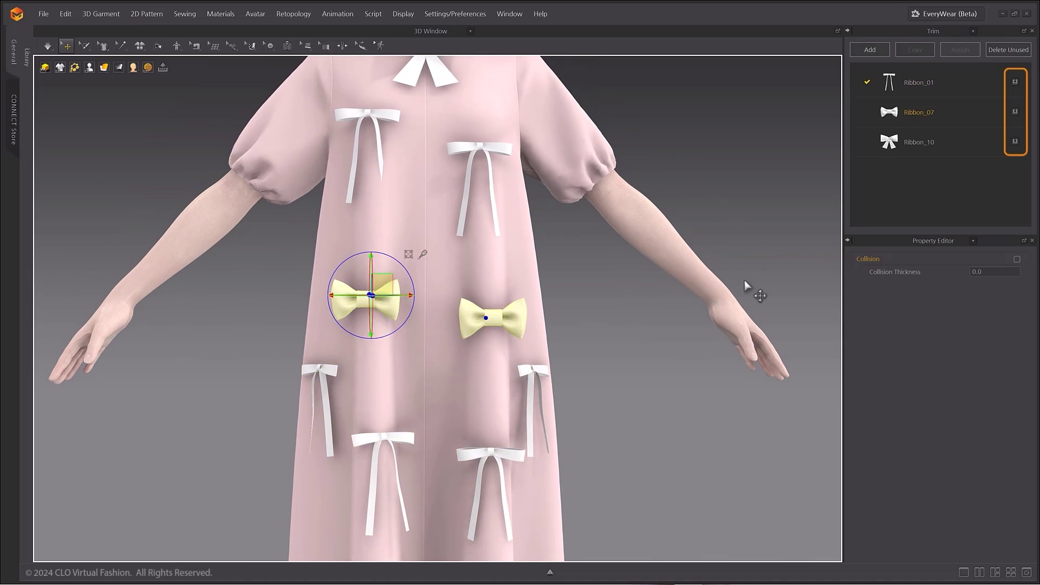
pyautogui.click(934, 86)
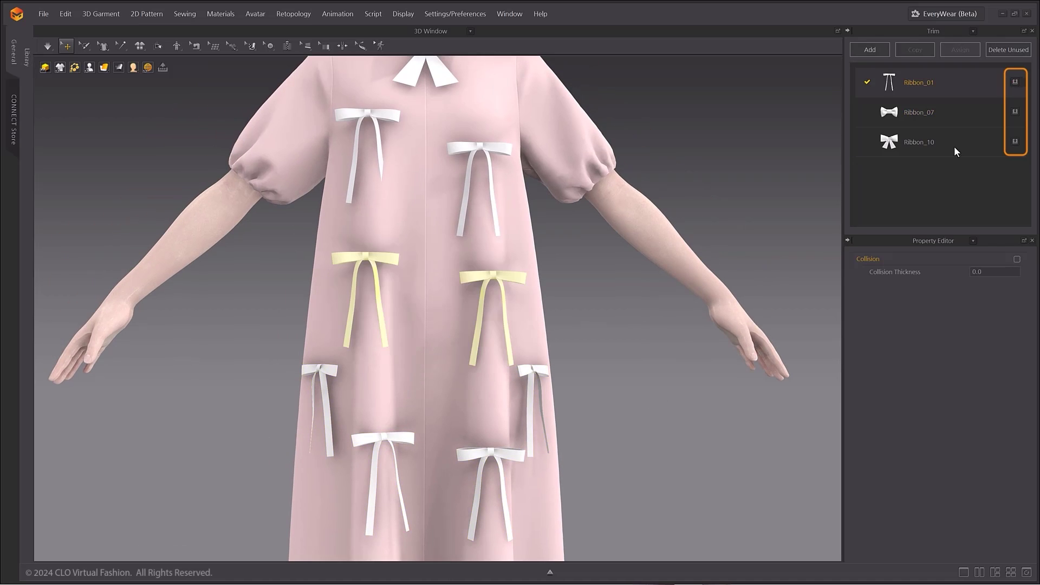
# Set the Ribbon_01 trim's material type to Fabric_Silk/Satin and change its color.
pyautogui.click(935, 88)
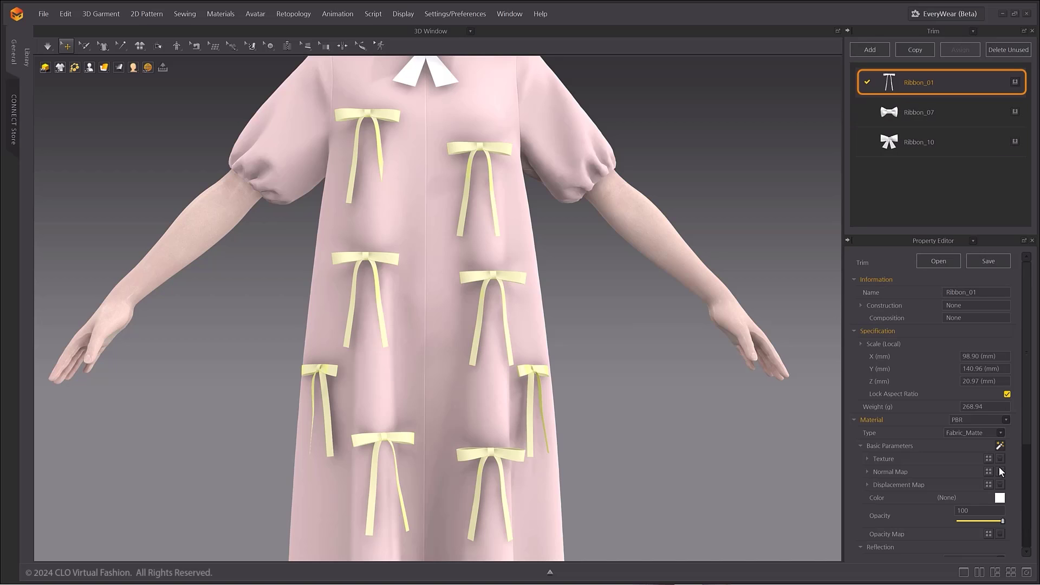
pyautogui.click(982, 437)
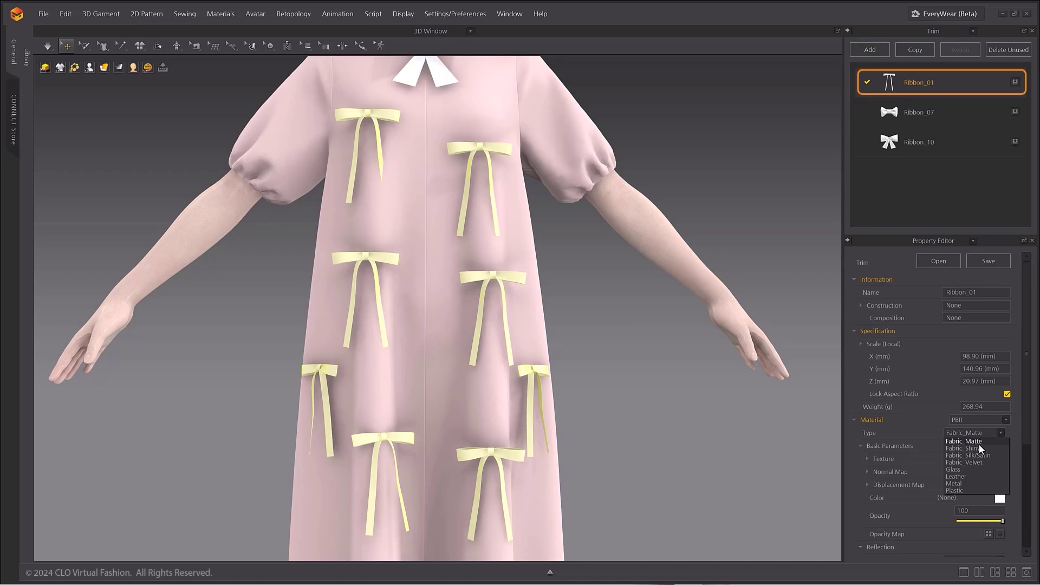
pyautogui.click(968, 455)
pyautogui.click(999, 499)
pyautogui.moveTo(624, 113); pyautogui.dragTo(949, 214)
pyautogui.moveTo(703, 239); pyautogui.dragTo(707, 241)
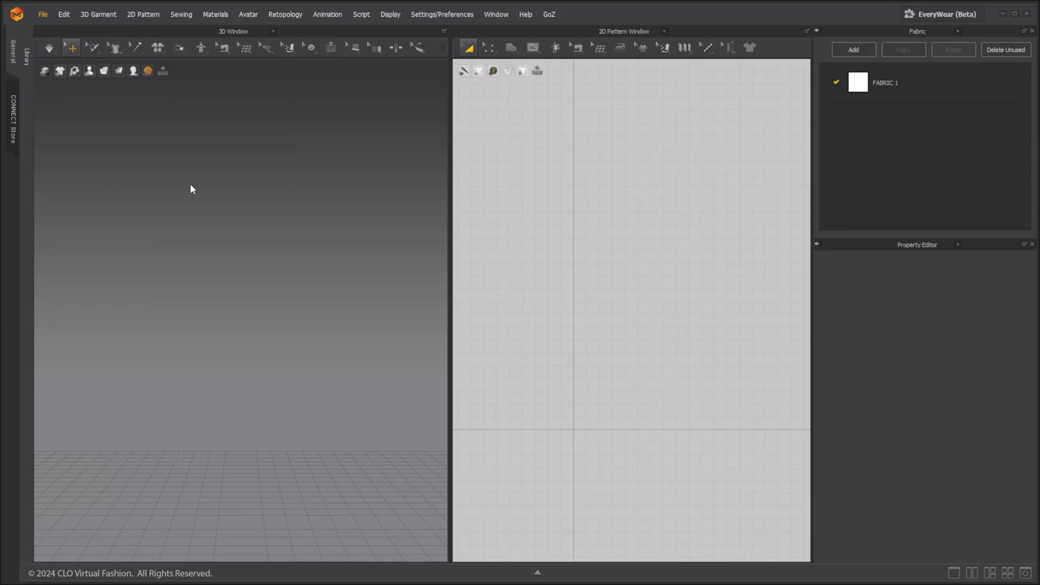
# Import the DemoAnim USD file with load type Open, object type Avatar and scale mm (Default).
pyautogui.doubleClick(464, 197)
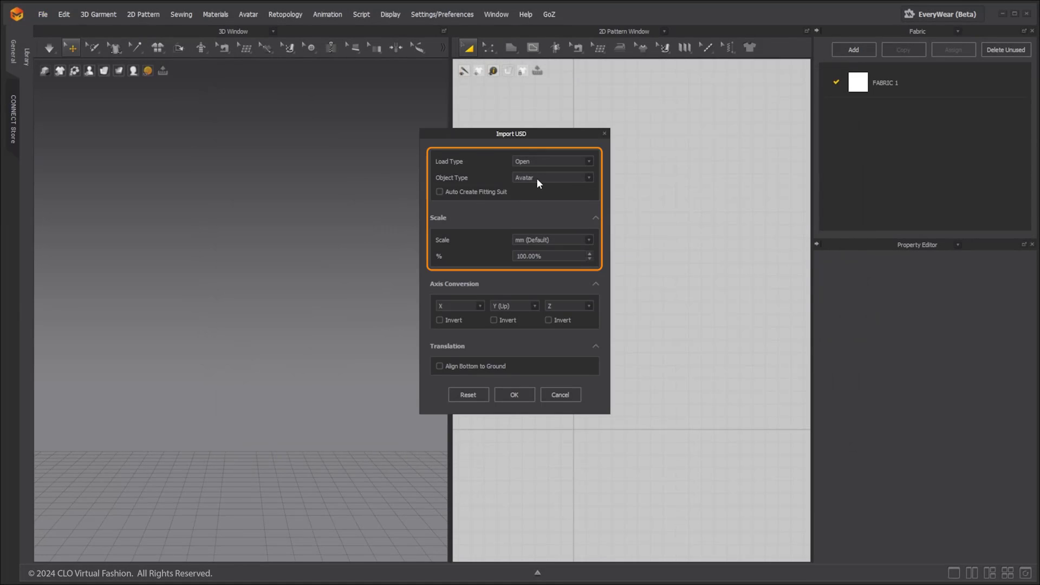
pyautogui.click(495, 193)
pyautogui.click(480, 191)
pyautogui.click(573, 241)
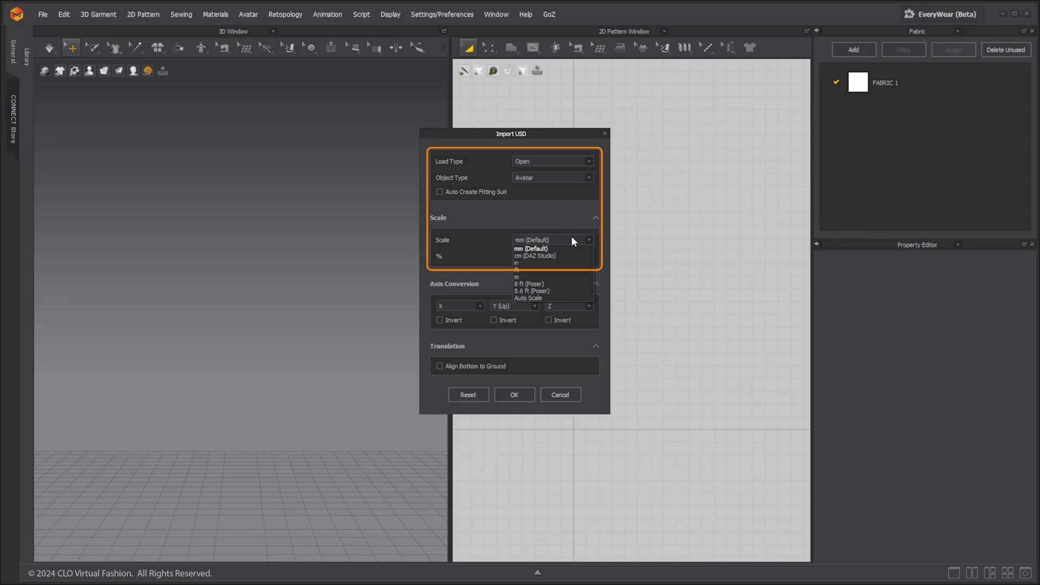
pyautogui.click(551, 247)
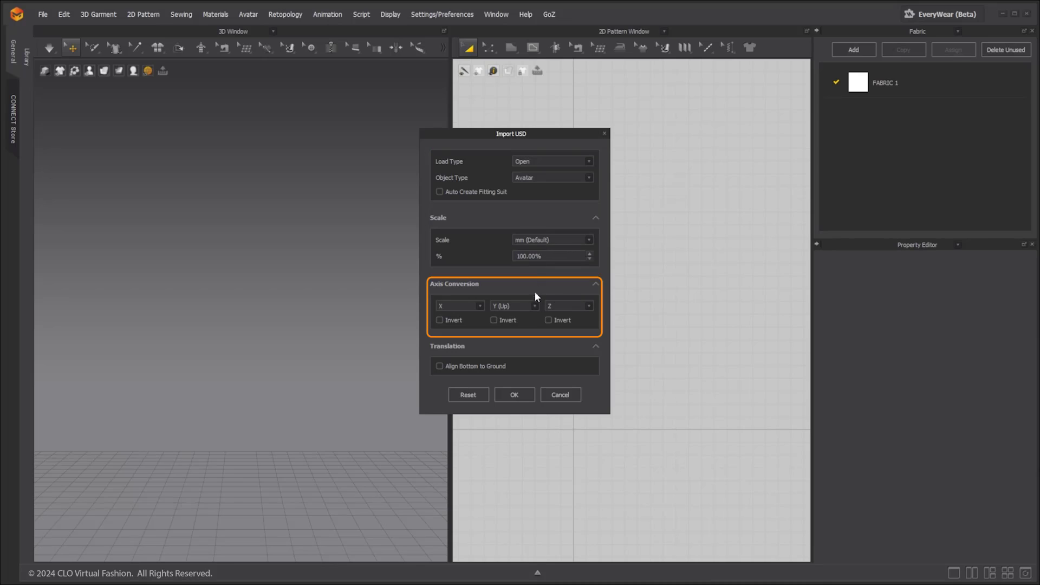
pyautogui.click(535, 307)
pyautogui.click(532, 305)
pyautogui.click(529, 397)
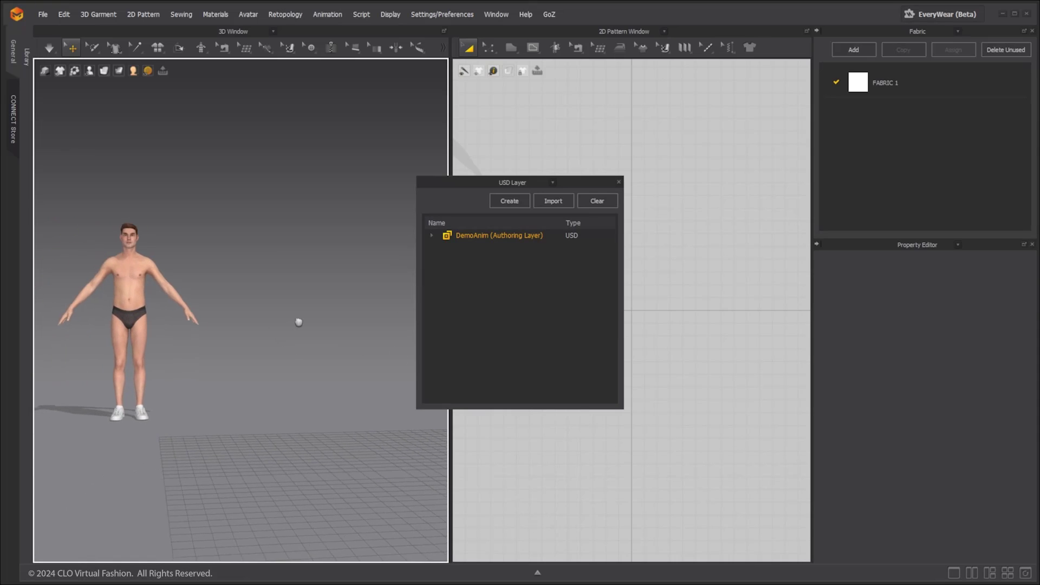
# Expand the DemoAnim USD layer's mesh hierarchy to examine the avatar's meshes, skeleton and SkelAnimation entry.
pyautogui.click(431, 235)
pyautogui.click(445, 247)
pyautogui.click(459, 271)
pyautogui.doubleClick(522, 282)
pyautogui.scroll(-1, 592, 369)
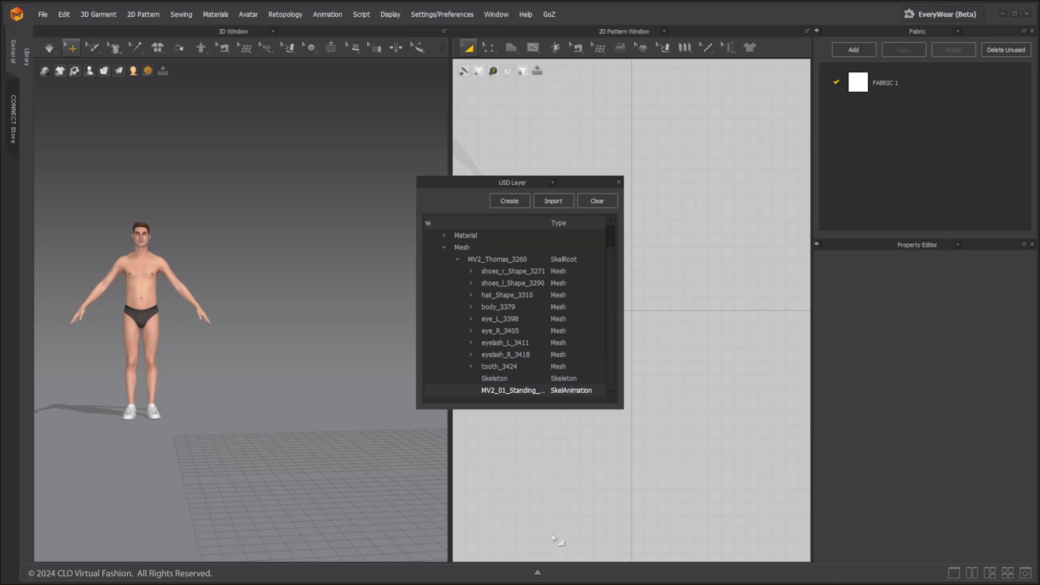
# Open the animation timeline, play the avatar's imported motion and return to the first frame.
pyautogui.click(538, 574)
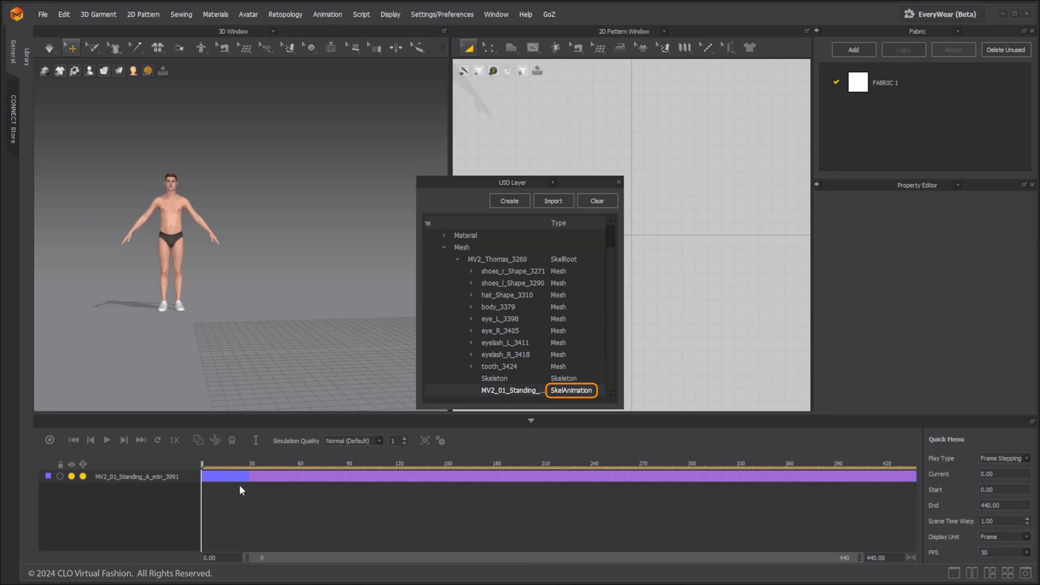
pyautogui.click(107, 440)
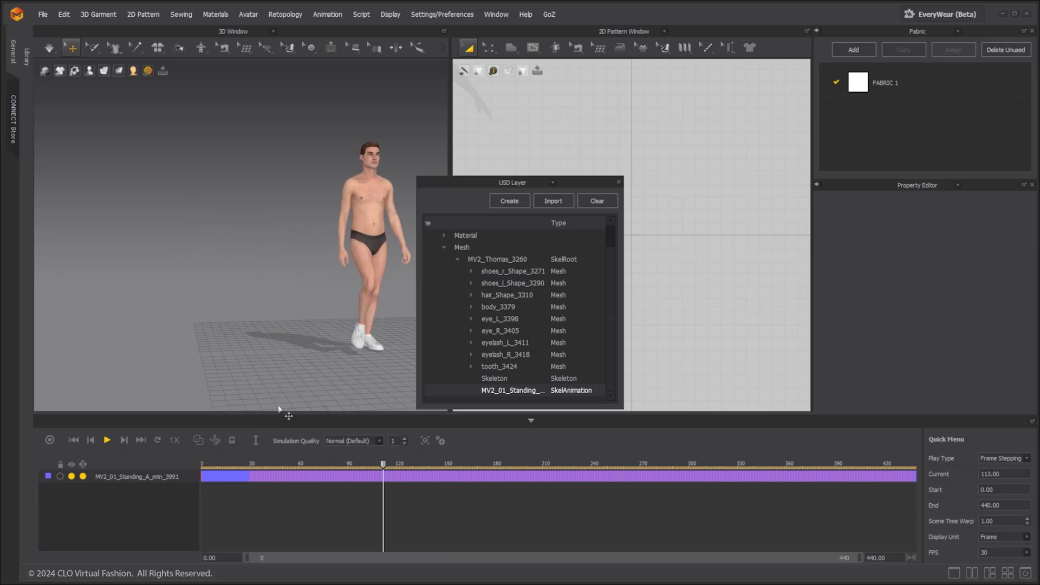
pyautogui.click(108, 440)
pyautogui.click(74, 440)
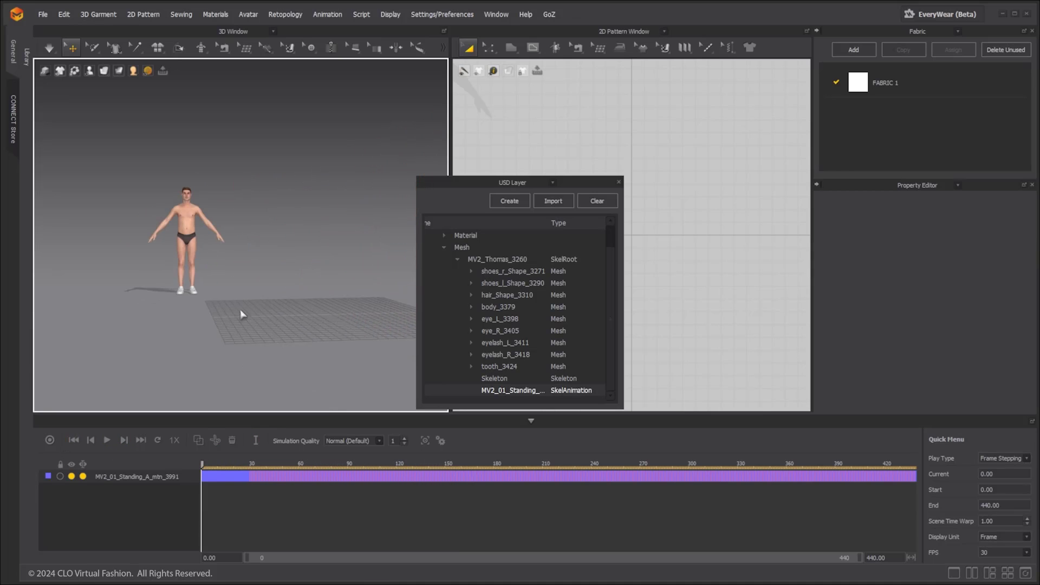
# Add the Jacket.zpac garment from the library onto the avatar.
pyautogui.click(26, 56)
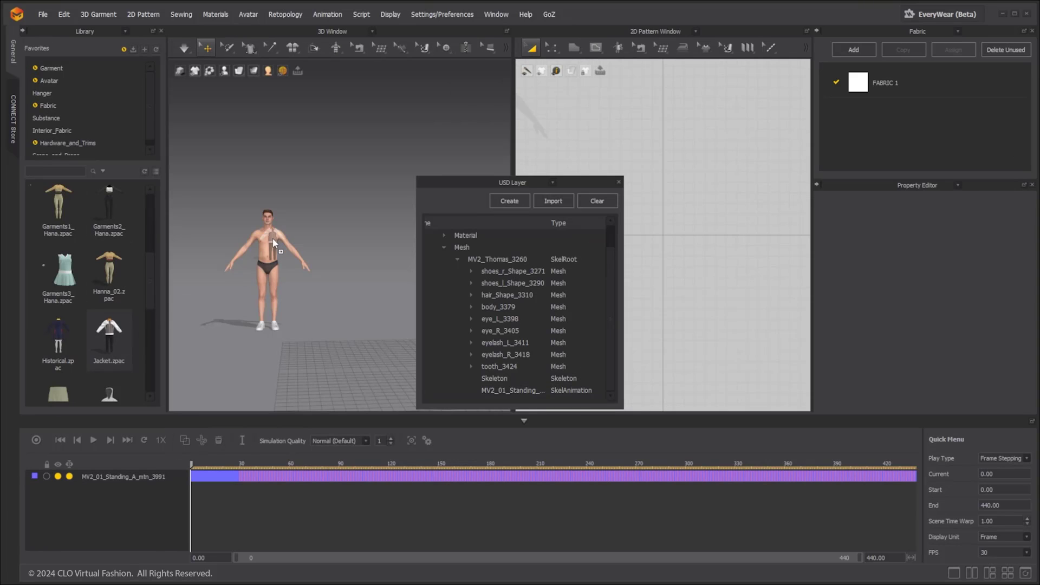
pyautogui.moveTo(274, 244); pyautogui.dragTo(275, 245)
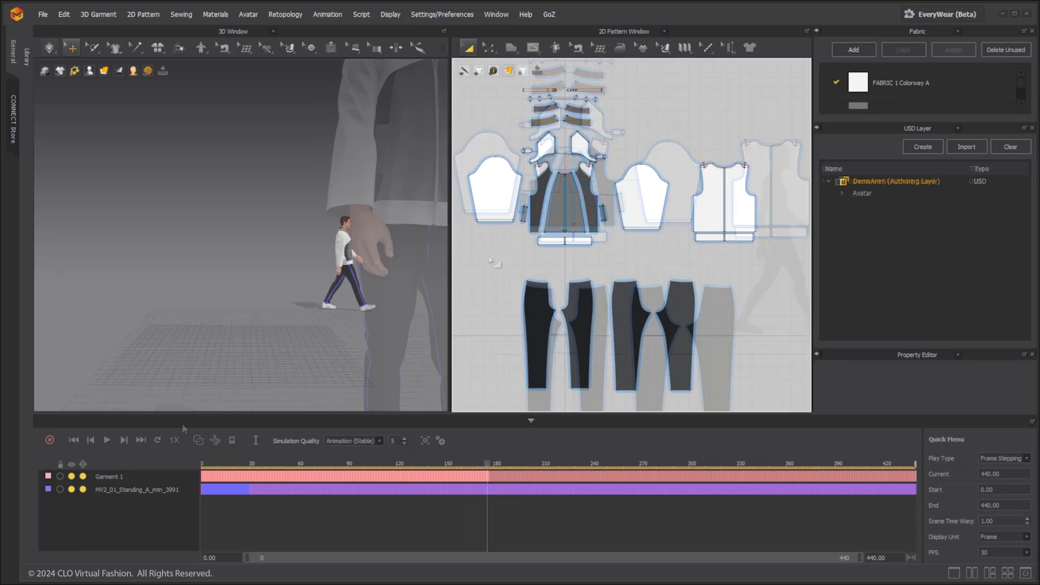
# Export all garment patterns to the DemoAnim USD layer with prim paths /Garment/Mesh and /Garment/Material and Cache Animation enabled.
pyautogui.hotkey('ctrl', 'a')
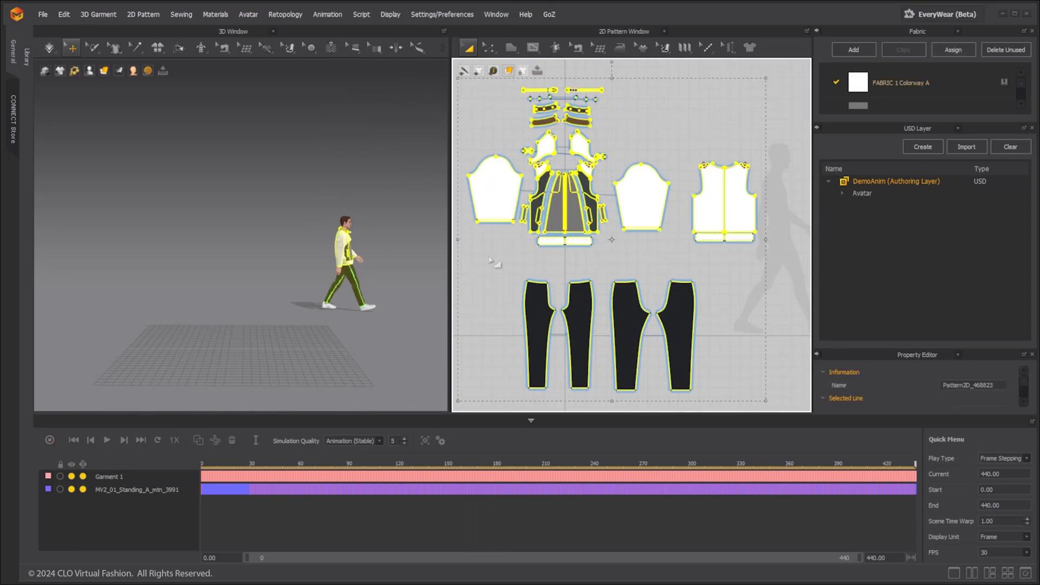
pyautogui.rightClick(355, 259)
pyautogui.click(421, 501)
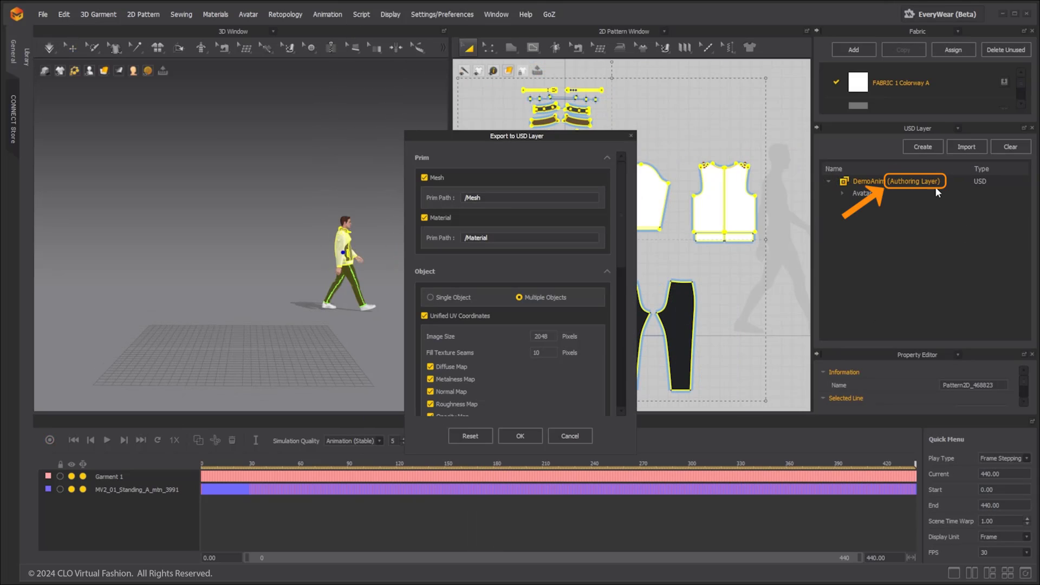
pyautogui.doubleClick(470, 196)
pyautogui.click(487, 198)
pyautogui.write('Garment/')
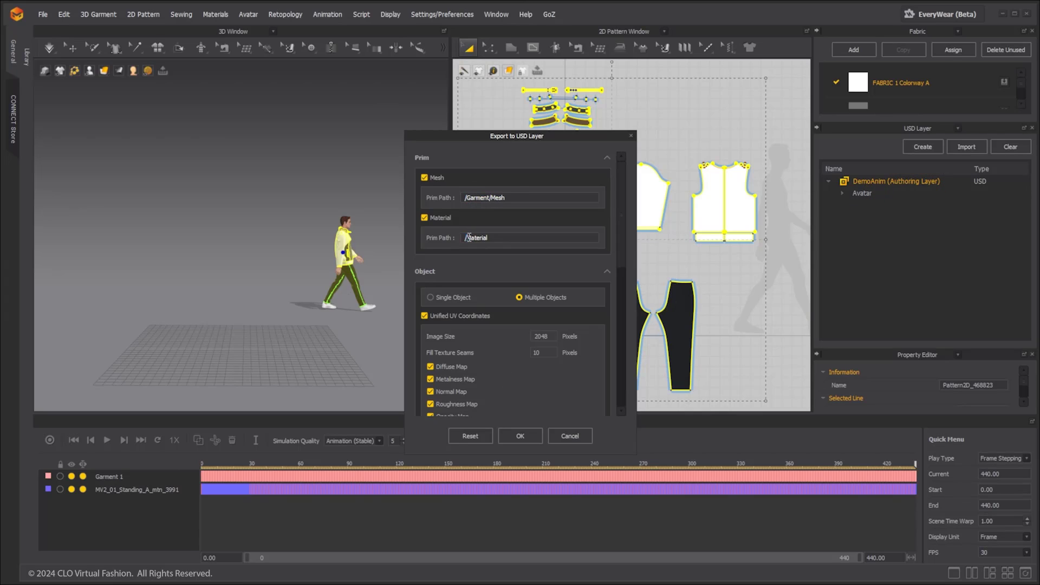
pyautogui.click(469, 237)
pyautogui.write('Garment/')
pyautogui.moveTo(626, 216); pyautogui.dragTo(583, 344)
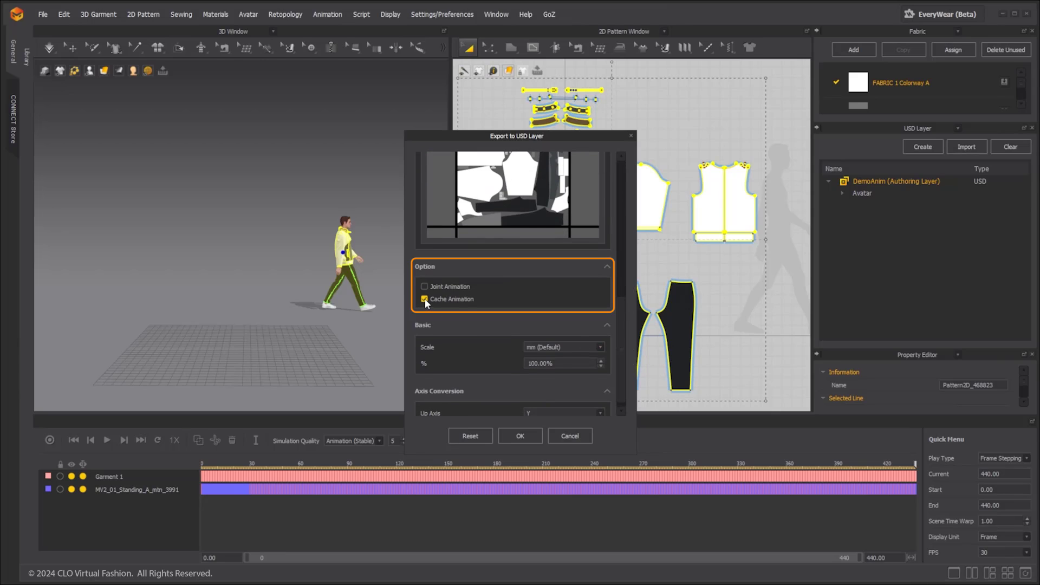
pyautogui.click(528, 434)
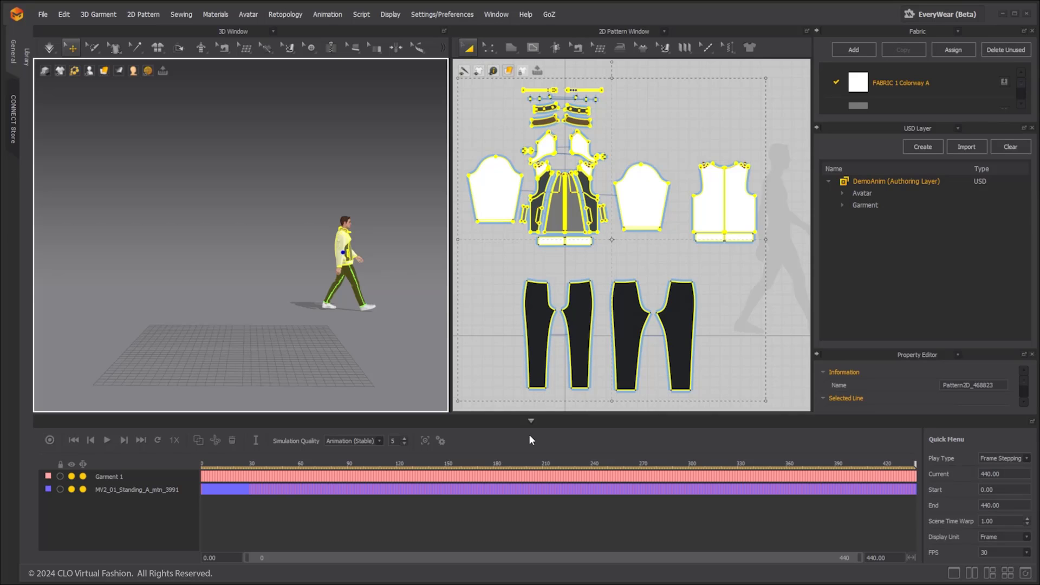
# Expand the Garment entry in the USD layer to inspect its Mesh and Material contents.
pyautogui.click(842, 204)
pyautogui.click(855, 228)
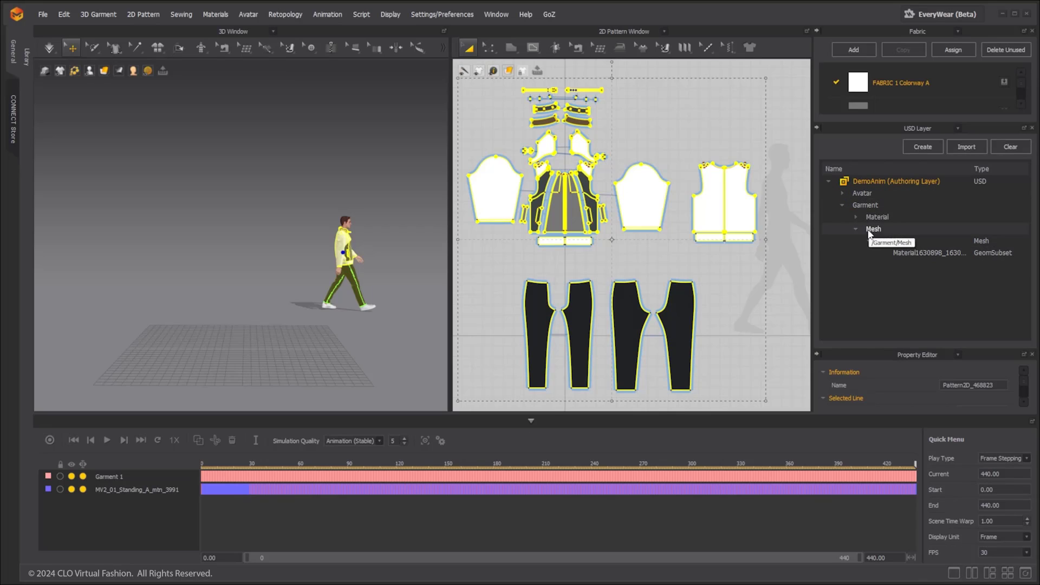
pyautogui.click(855, 217)
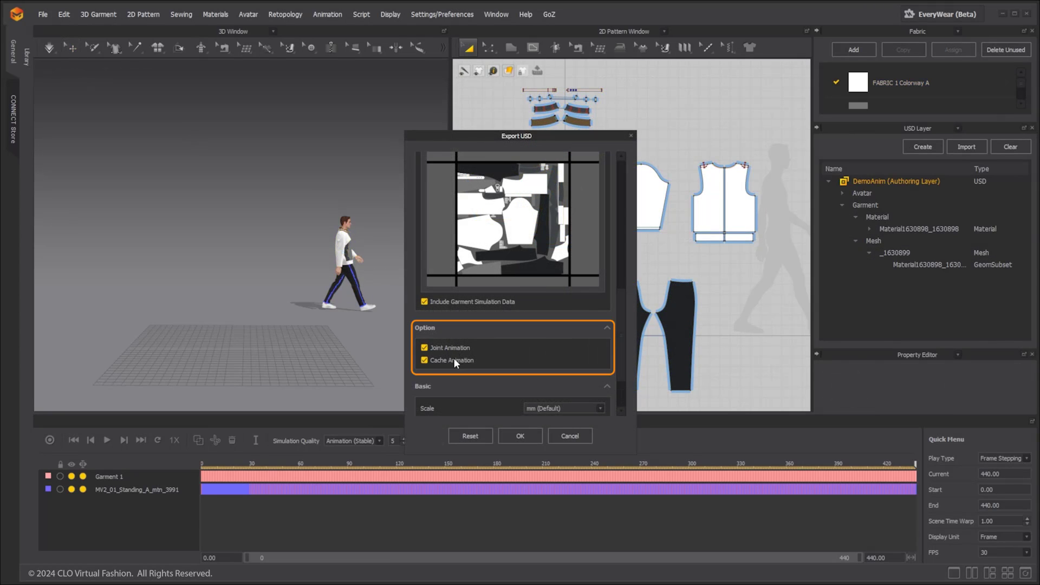
# Export the scene as USD with garment simulation data, Joint Animation and Cache Animation included.
pyautogui.scroll(-1, 516, 411)
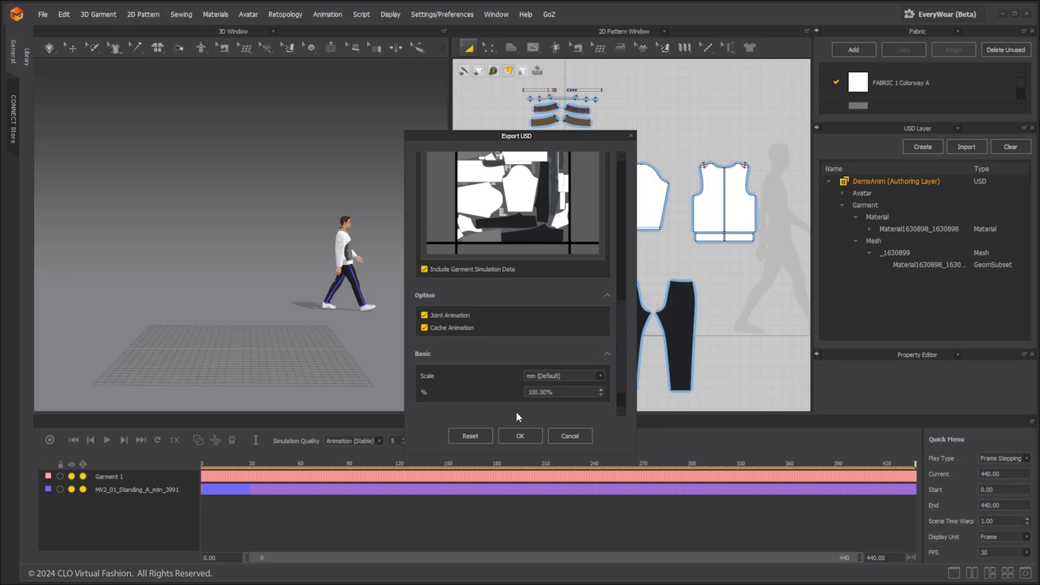
pyautogui.click(518, 437)
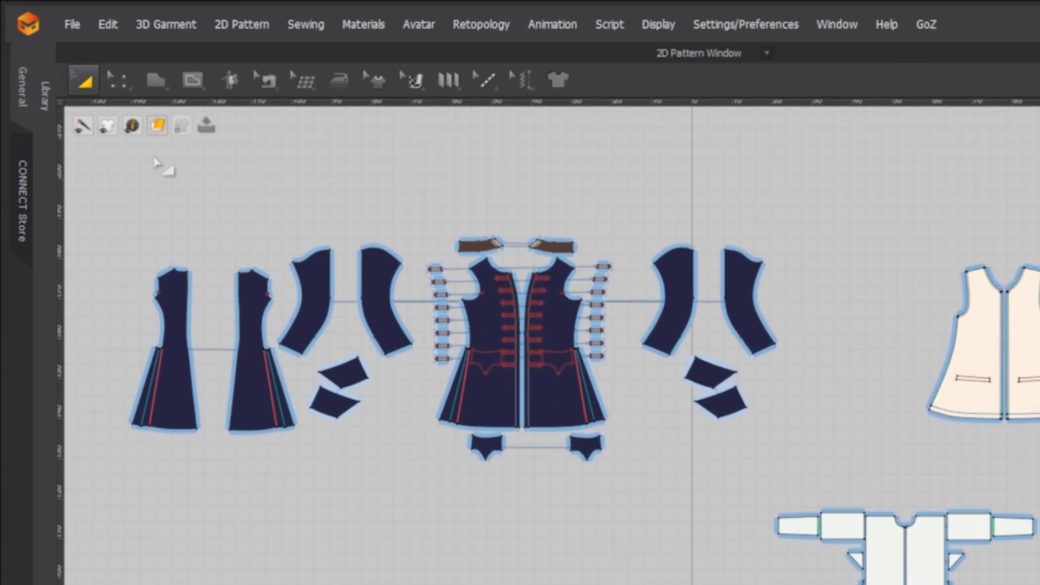
# Turn on the pattern layer display for the coat outfit's 2D patterns.
pyautogui.click(79, 75)
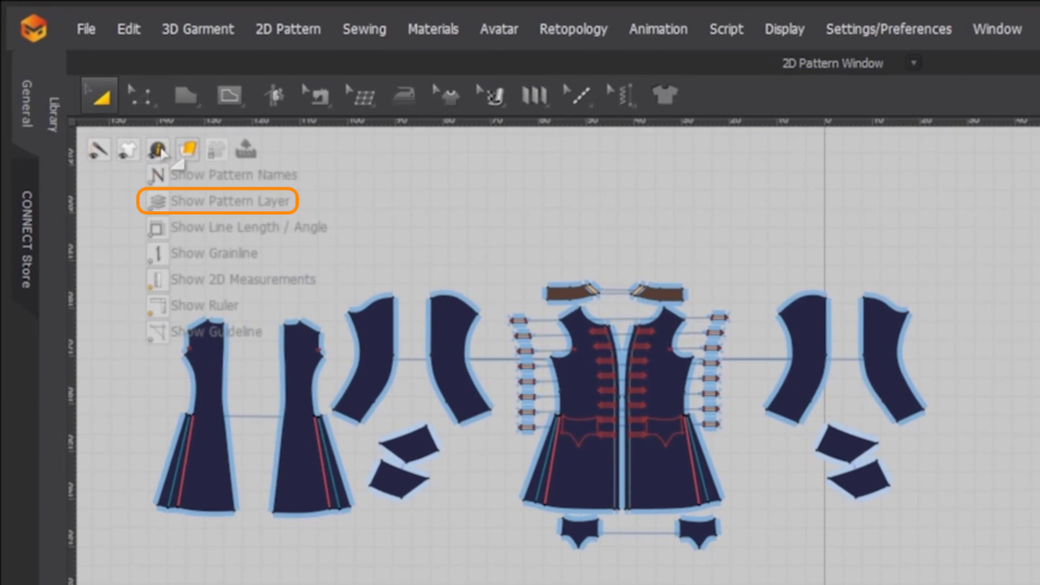
pyautogui.click(158, 199)
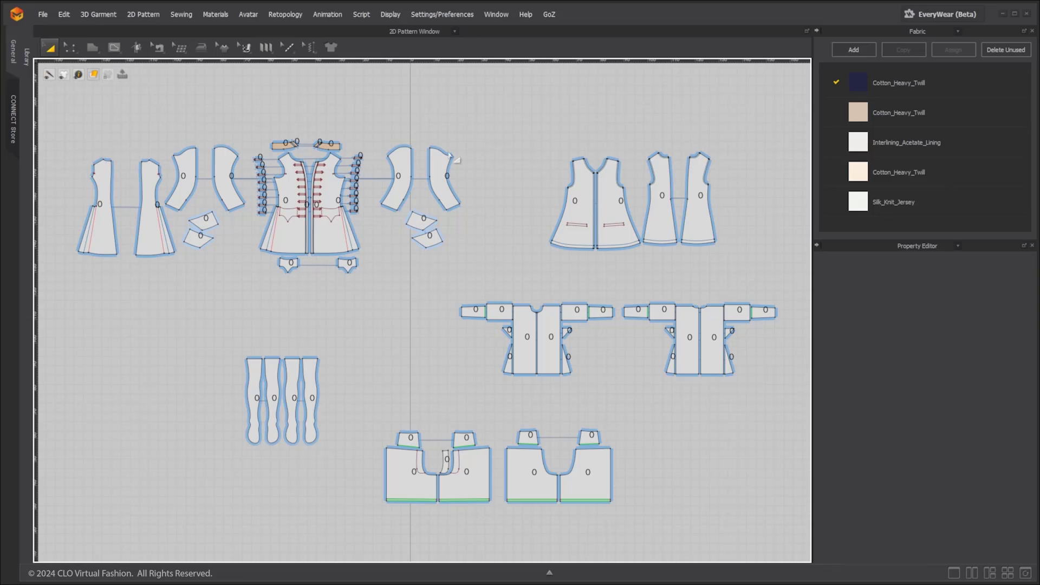
# Set the simulation layer of all the long-sleeved shirt patterns to 1.
pyautogui.moveTo(445, 288); pyautogui.dragTo(803, 410)
pyautogui.click(993, 456)
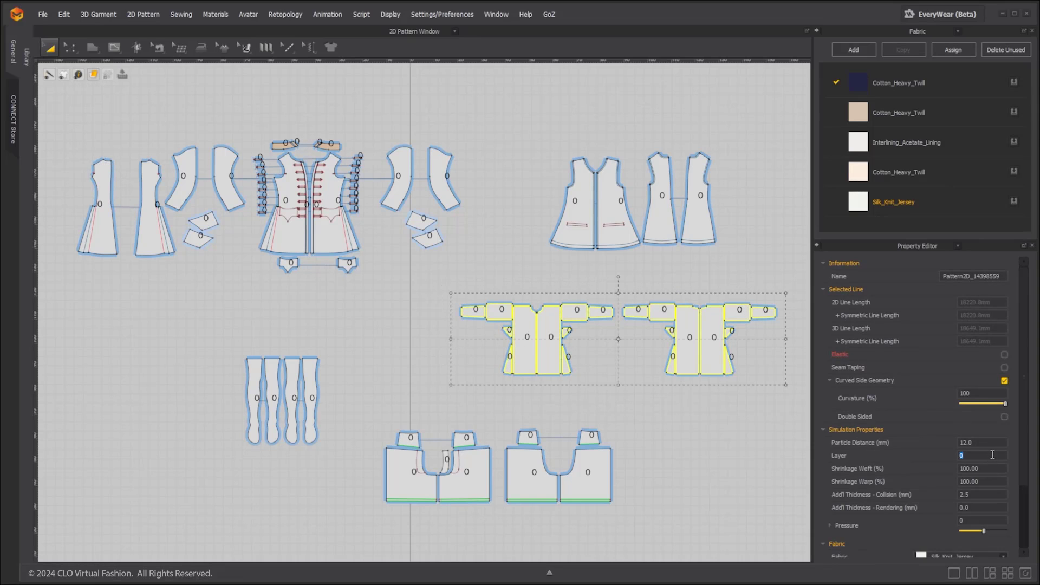
pyautogui.write('1')
pyautogui.click(536, 134)
# Set the simulation layer of all the sleeveless vest patterns to 2.
pyautogui.moveTo(522, 129); pyautogui.dragTo(756, 272)
pyautogui.click(976, 460)
pyautogui.write('2')
pyautogui.click(490, 222)
# Set the simulation layer of all the coat patterns, including collar, sleeves and flaps, to 3.
pyautogui.moveTo(70, 112); pyautogui.dragTo(514, 284)
pyautogui.click(986, 455)
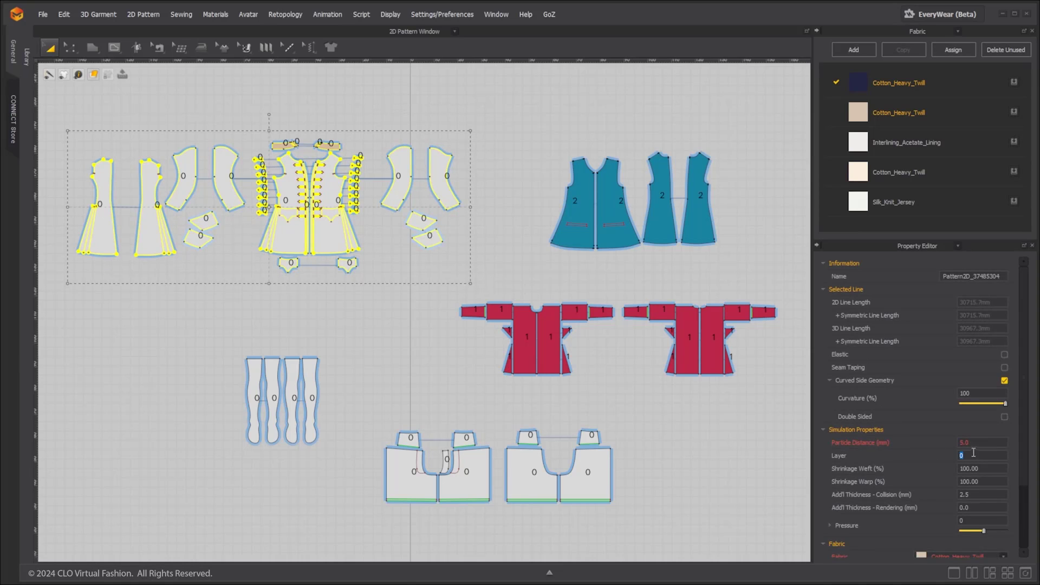
pyautogui.write('3')
pyautogui.click(613, 419)
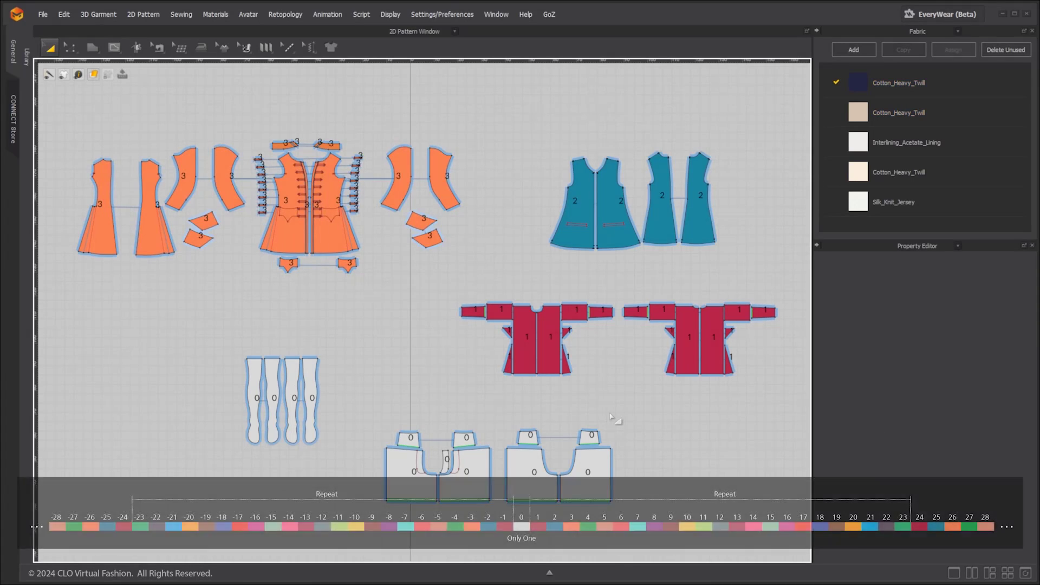
# Try layer -1 on the four stocking patterns and set their layer to -4.
pyautogui.moveTo(218, 339); pyautogui.dragTo(354, 466)
pyautogui.doubleClick(972, 455)
pyautogui.write('-1')
pyautogui.press('Return')
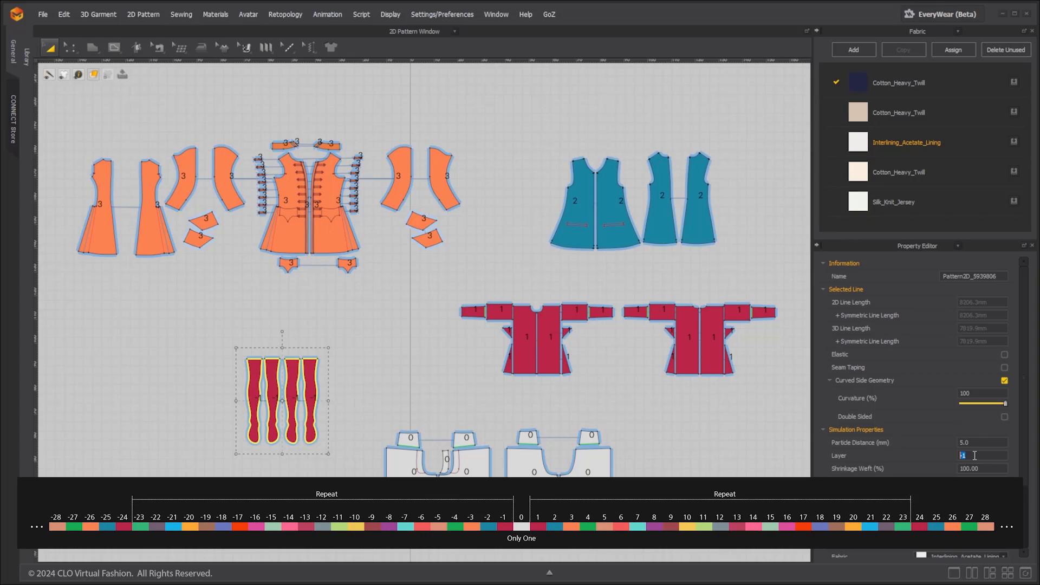
pyautogui.press('Return')
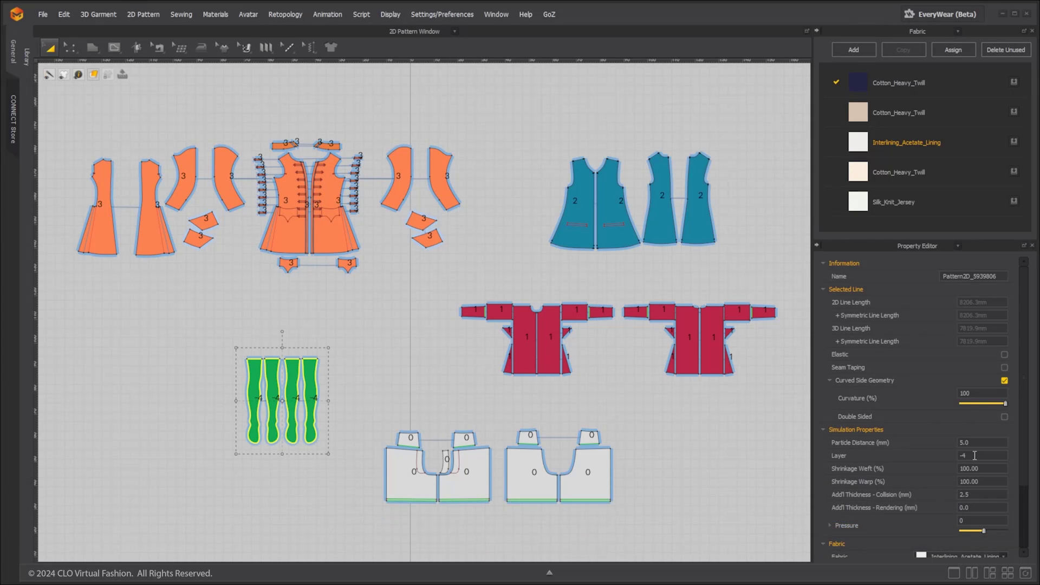
pyautogui.click(346, 303)
# Set the 2D pattern display options to Show Pattern Layer and Monochrome Surface.
pyautogui.click(78, 74)
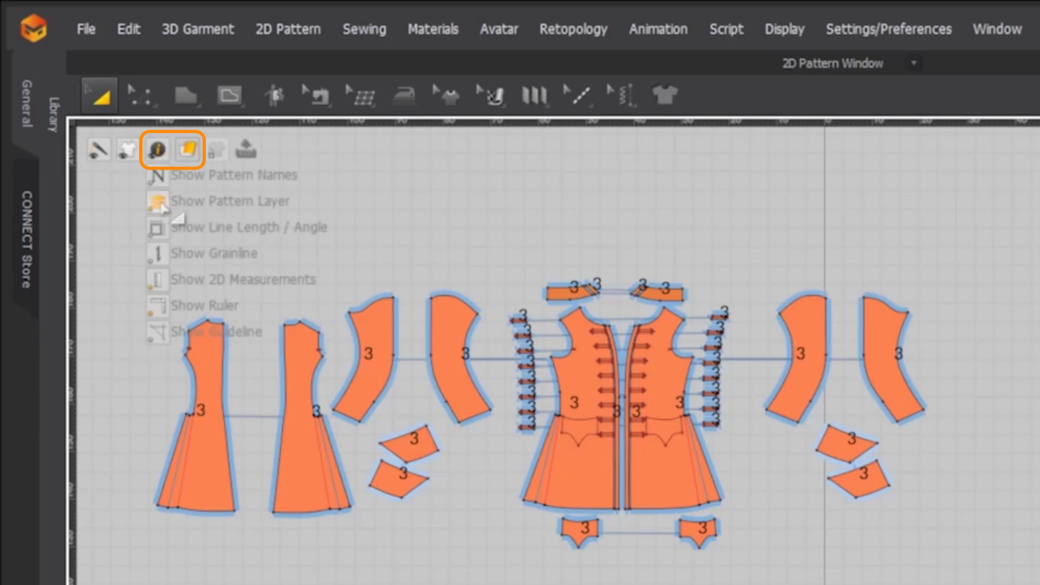
pyautogui.click(81, 103)
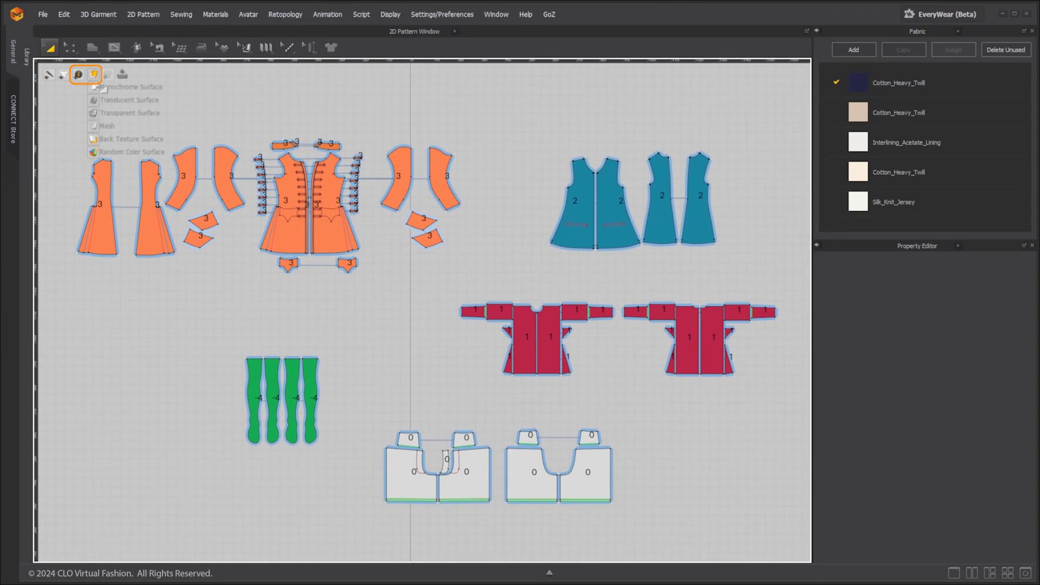
pyautogui.click(101, 87)
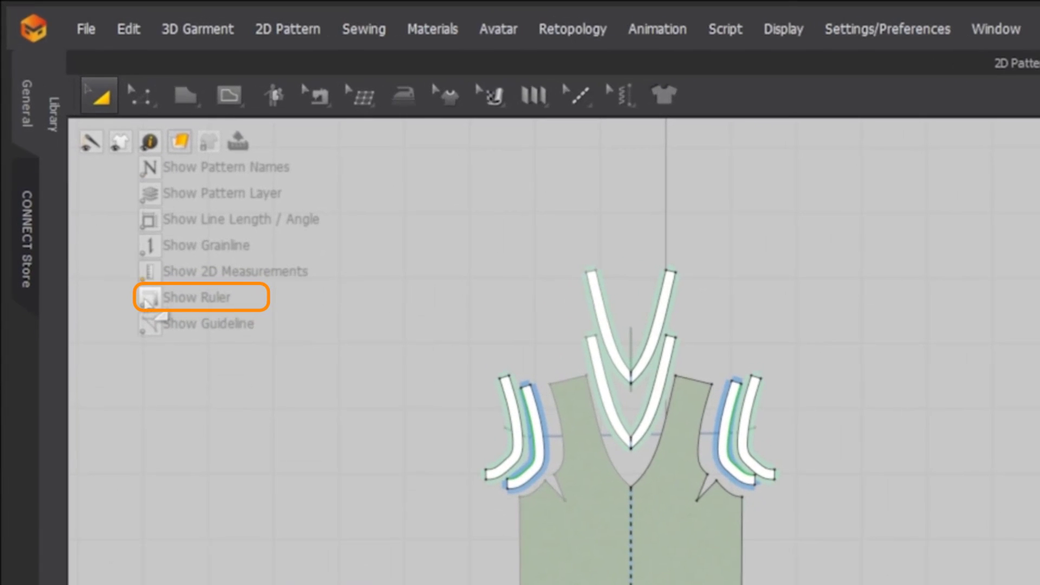
# Show the ruler around the 2D patterns and change its measurement unit.
pyautogui.click(146, 299)
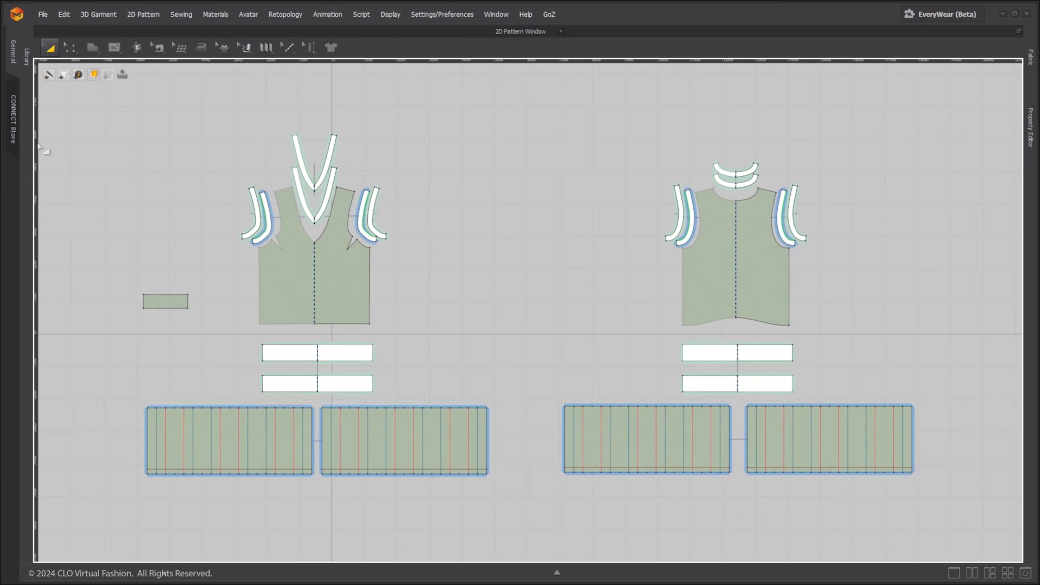
pyautogui.rightClick(36, 142)
pyautogui.click(63, 166)
pyautogui.rightClick(37, 161)
pyautogui.click(49, 167)
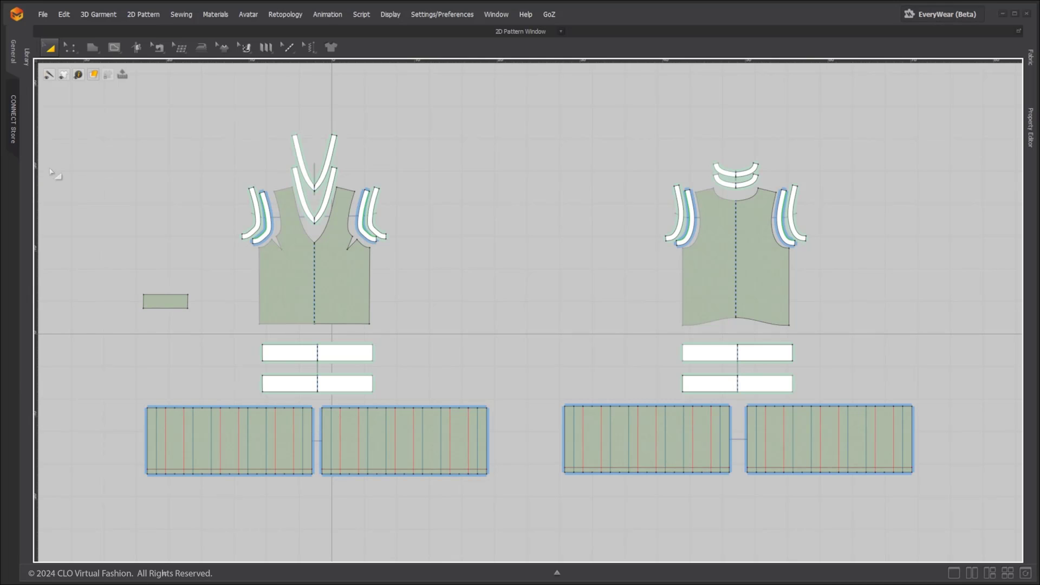
# Move the ruler's origin to two different points among the patterns and reset it to its default position.
pyautogui.scroll(10, 161, 208)
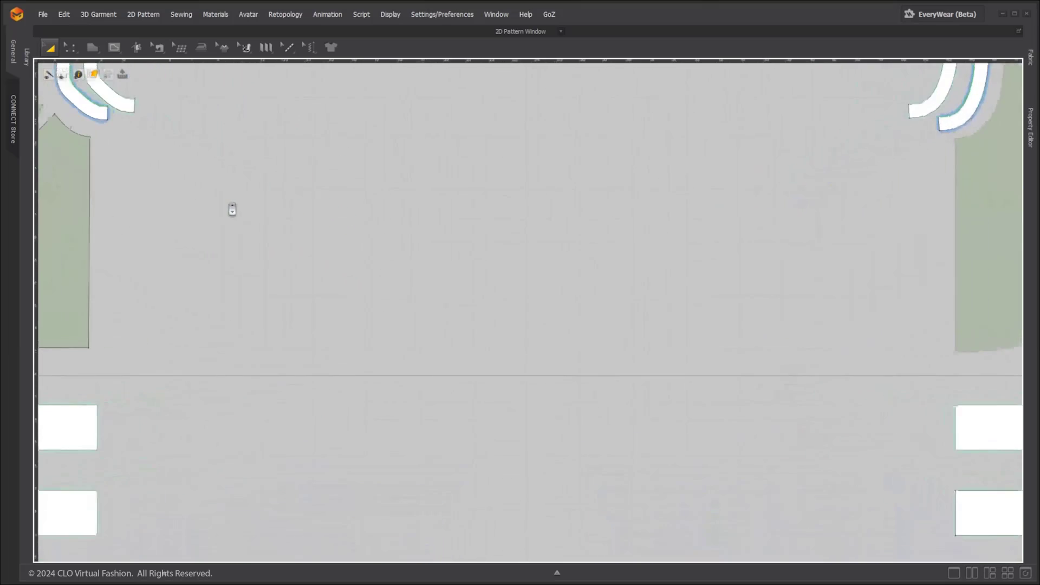
pyautogui.scroll(-12, 254, 208)
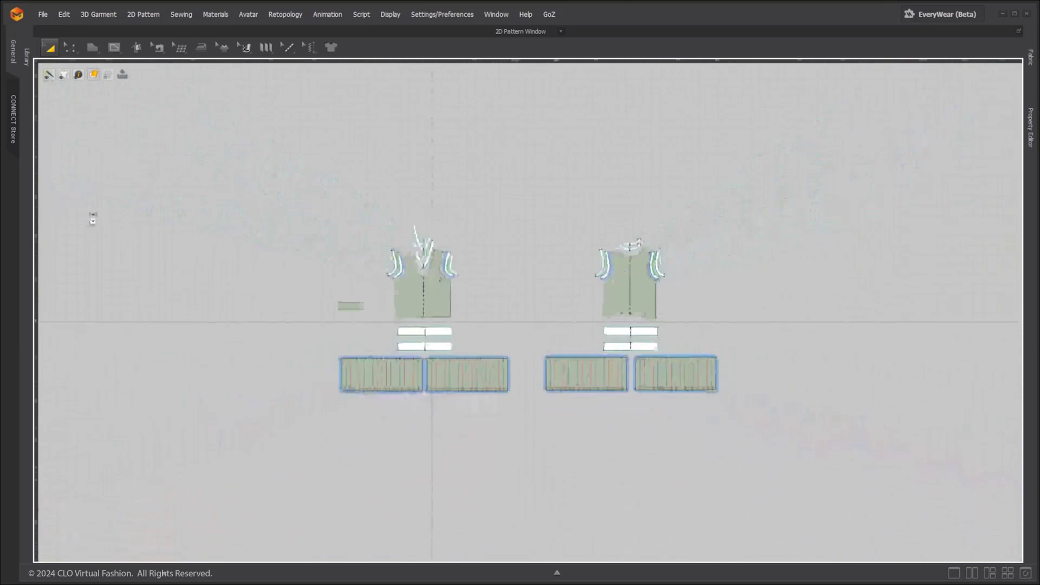
pyautogui.scroll(5, 124, 226)
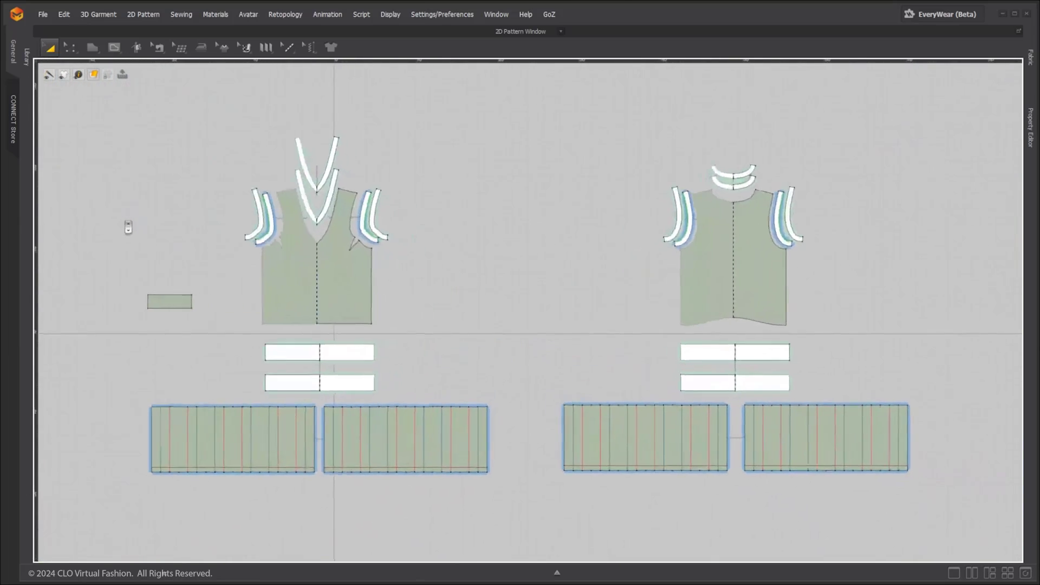
pyautogui.scroll(2, 128, 228)
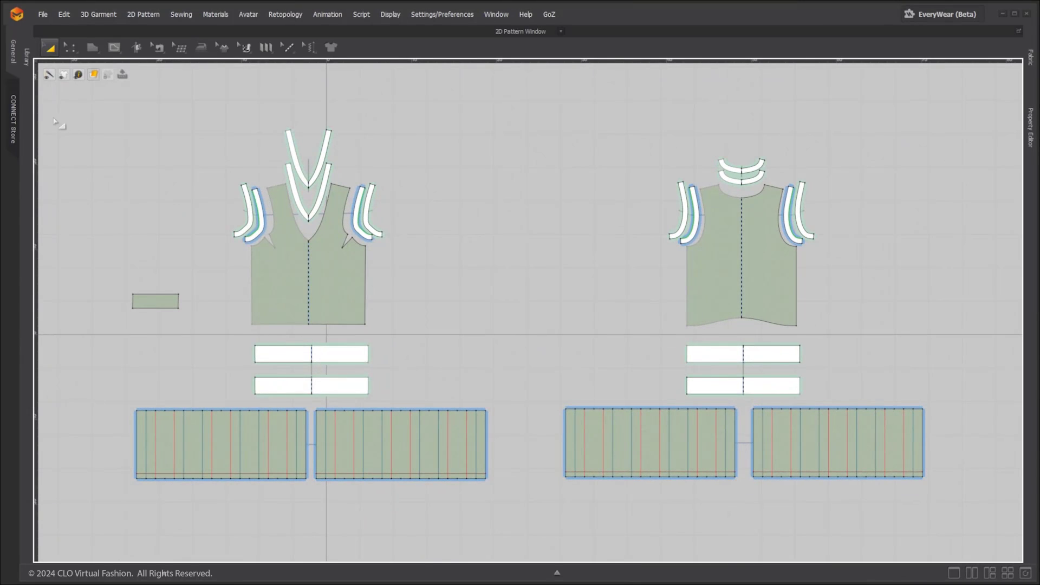
pyautogui.moveTo(37, 61); pyautogui.dragTo(197, 274)
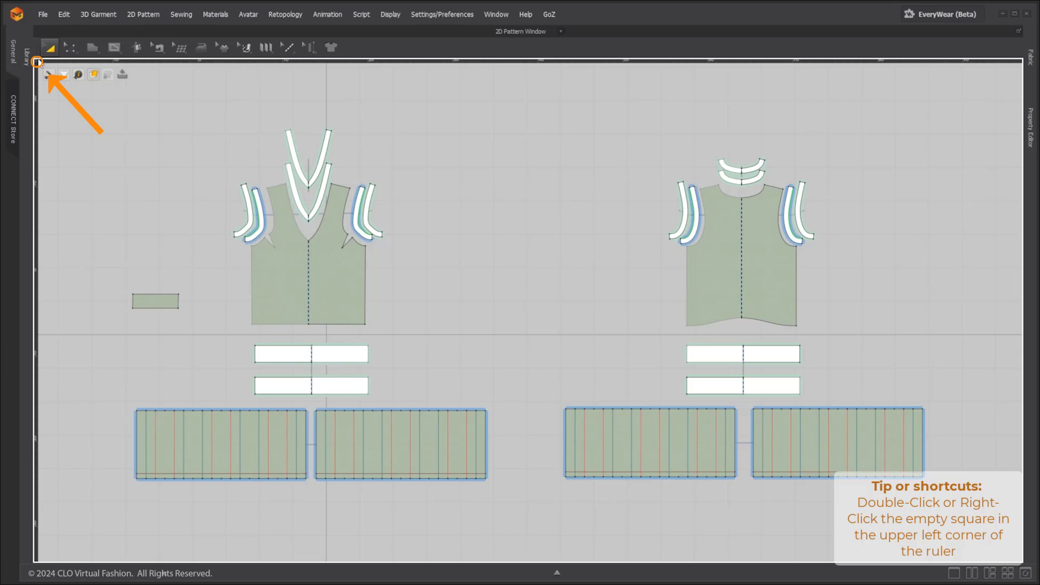
pyautogui.moveTo(36, 62); pyautogui.dragTo(440, 130)
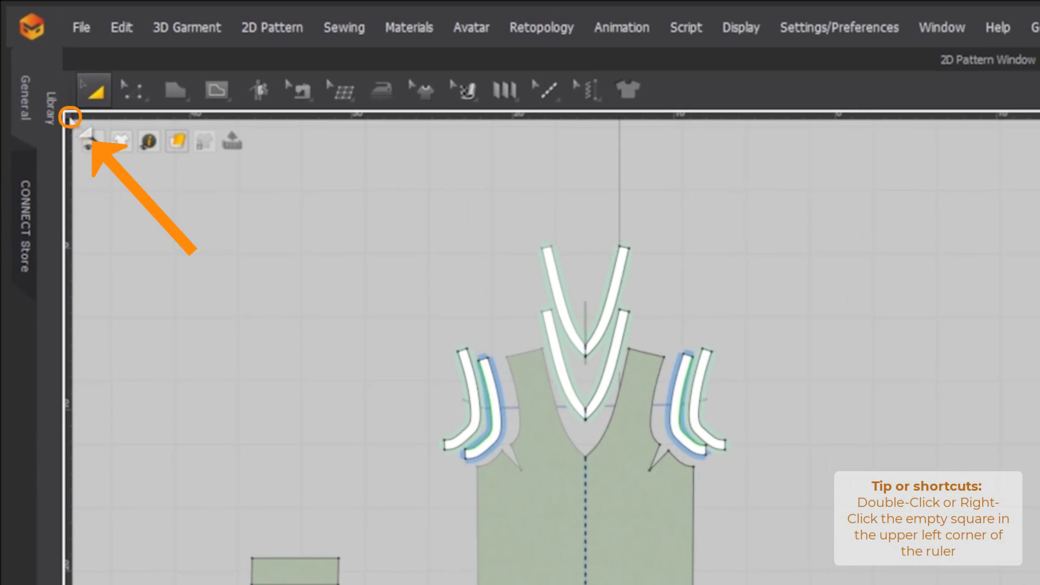
pyautogui.doubleClick(69, 119)
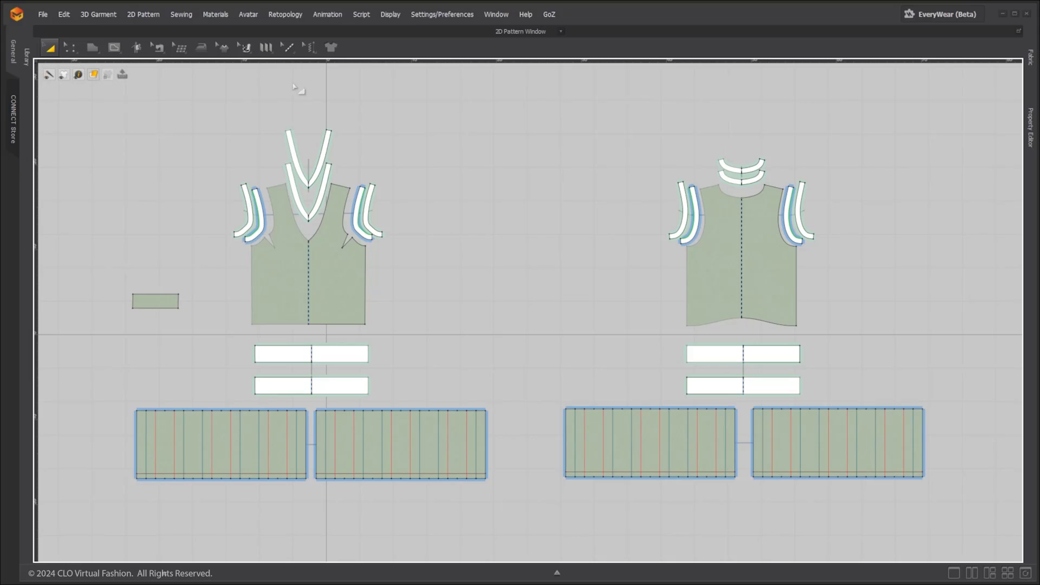
# Add horizontal guidelines at the V-neck trim's top, the armhole bottom and the front hem, plus two vertical guidelines between the front and back patterns.
pyautogui.moveTo(316, 64); pyautogui.dragTo(320, 130)
pyautogui.moveTo(315, 64); pyautogui.dragTo(317, 246)
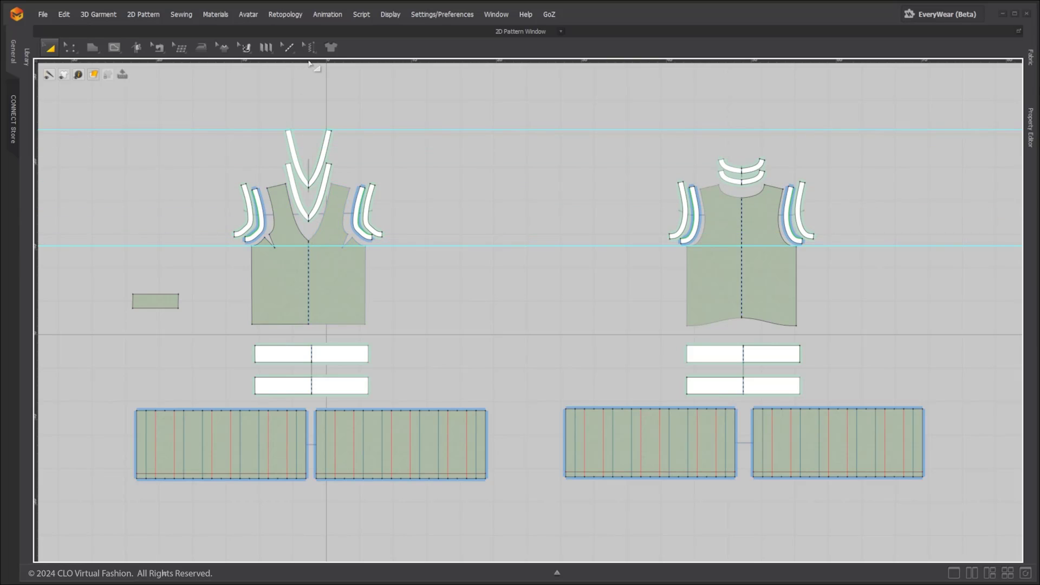
pyautogui.moveTo(310, 63); pyautogui.dragTo(485, 268)
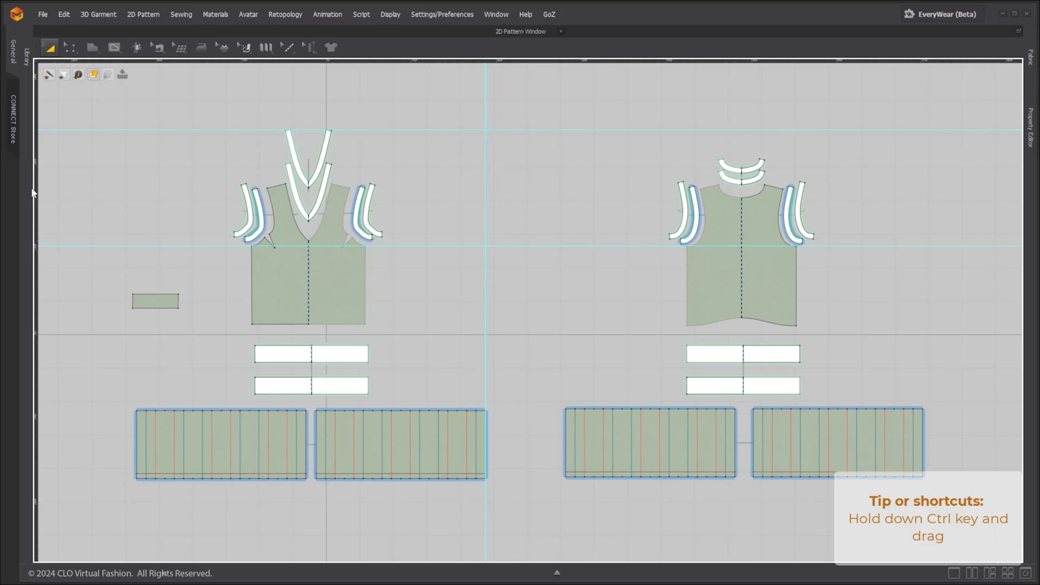
pyautogui.moveTo(37, 191); pyautogui.dragTo(528, 212)
pyautogui.moveTo(38, 207); pyautogui.dragTo(231, 324)
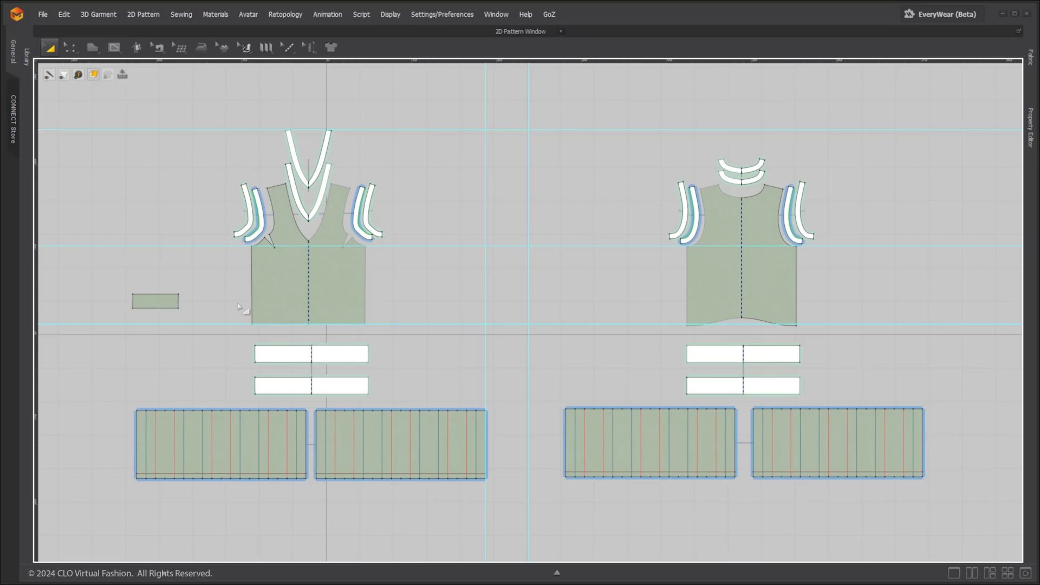
# Align the small rectangle and a back armhole trim with the armhole guideline, and snap the back's upper band to the hem and vertical guidelines' crossing.
pyautogui.moveTo(153, 300); pyautogui.dragTo(182, 253)
pyautogui.click(337, 352)
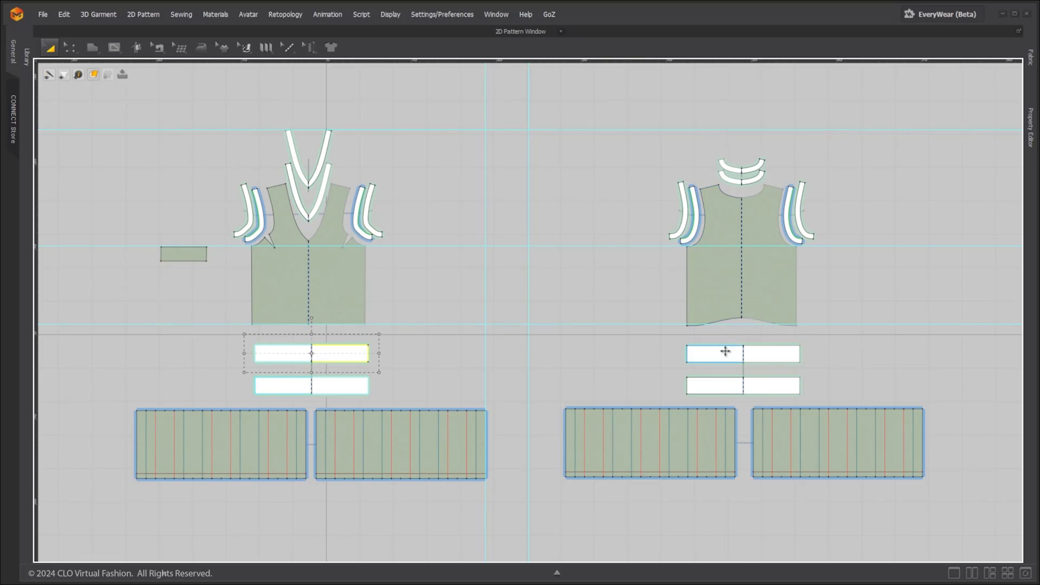
pyautogui.moveTo(687, 207); pyautogui.dragTo(624, 210)
pyautogui.moveTo(720, 353); pyautogui.dragTo(563, 334)
# Delete the horizontal armhole guideline and lock the vertical guideline at the front pleated panel's outer edge.
pyautogui.rightClick(424, 247)
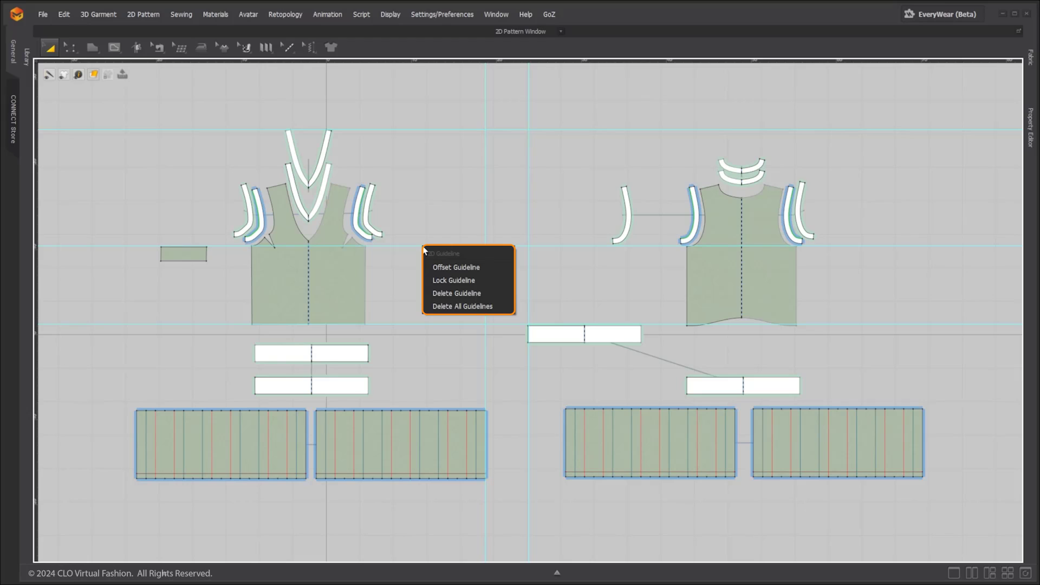
pyautogui.click(434, 289)
pyautogui.rightClick(486, 277)
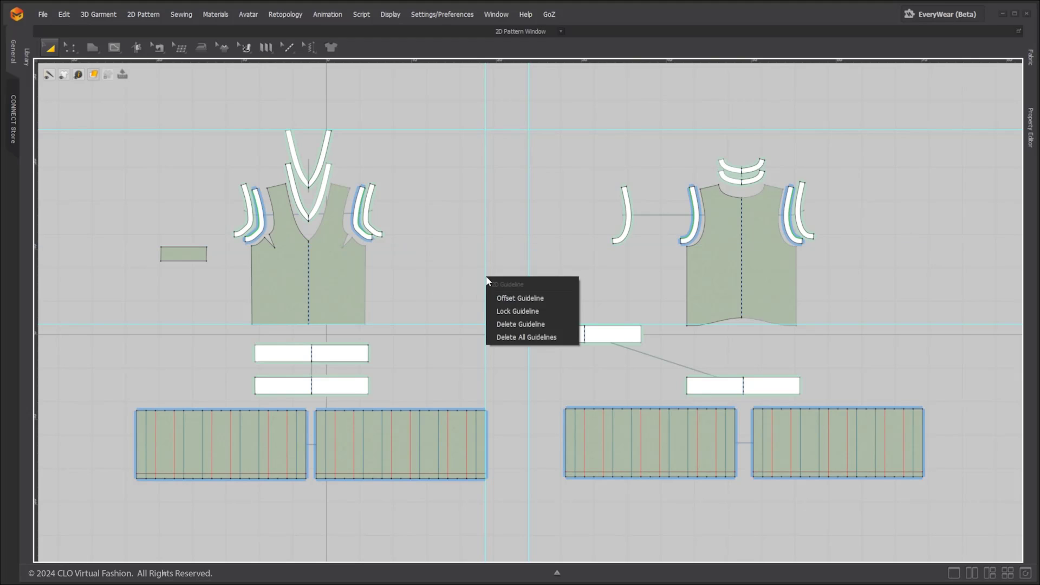
pyautogui.click(511, 307)
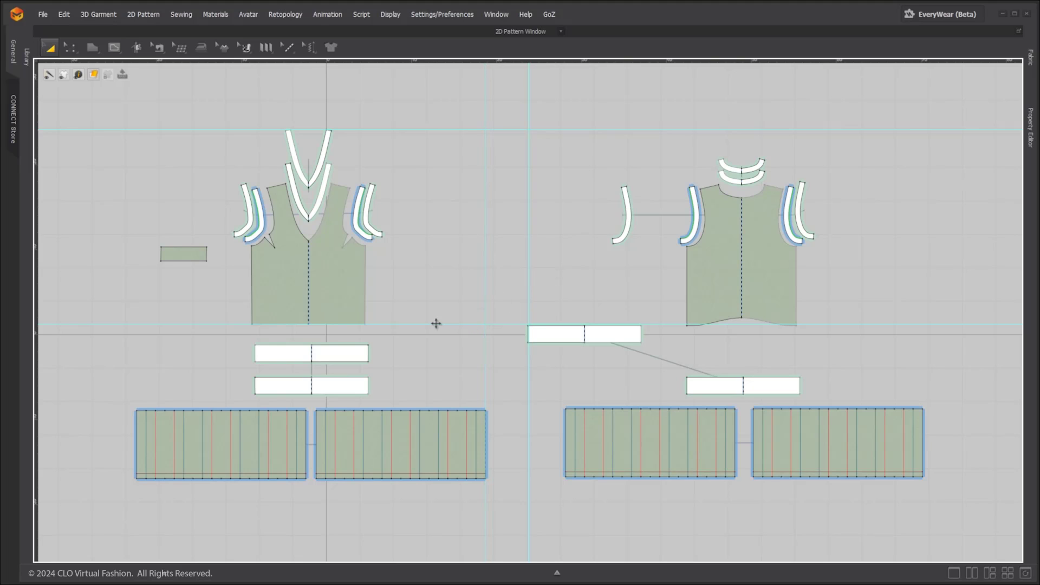
# Start an offset of the horizontal hem guideline with the number of offsets set to 6.
pyautogui.rightClick(408, 324)
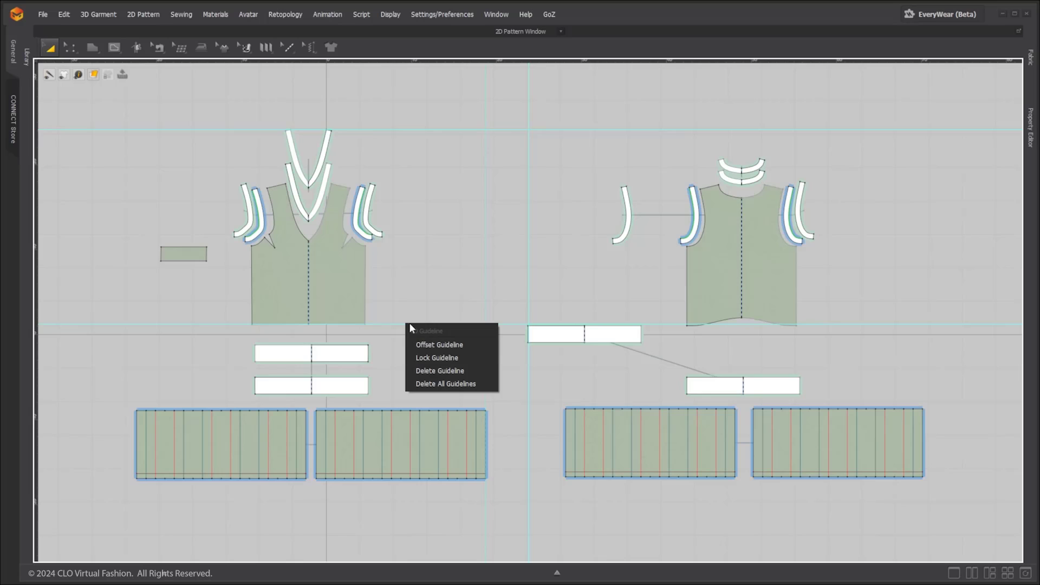
pyautogui.click(460, 345)
pyautogui.click(578, 194)
pyautogui.click(578, 194)
pyautogui.click(578, 194)
pyautogui.click(578, 194)
pyautogui.click(578, 193)
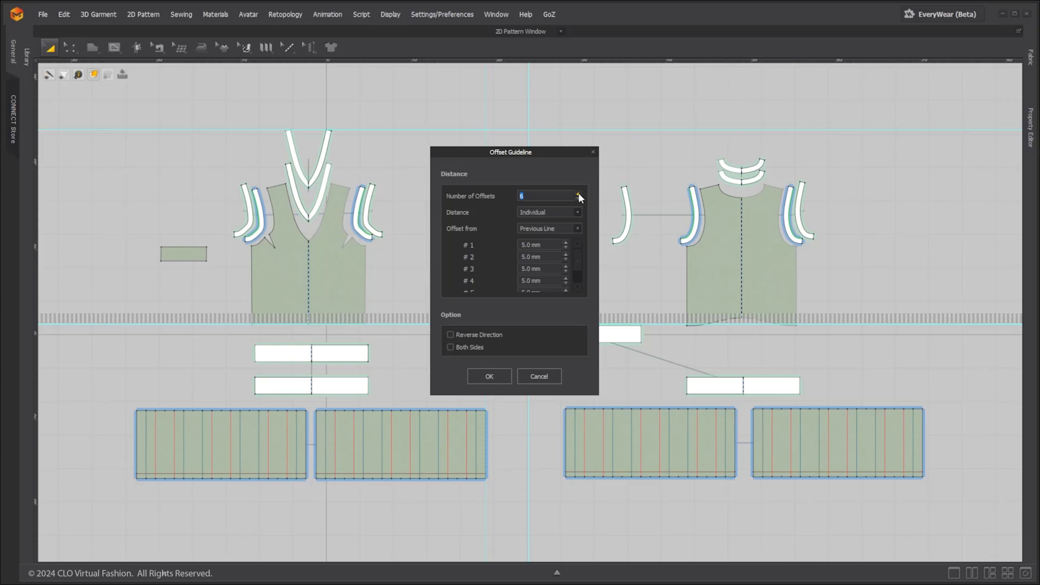
# Adjust the individual offset distances, setting the third to 16 mm, the fourth to 39 mm and the fifth to 80 mm.
pyautogui.click(565, 241)
pyautogui.press('Tab')
pyautogui.click(565, 254)
pyautogui.click(565, 253)
pyautogui.click(565, 254)
pyautogui.click(565, 265)
pyautogui.click(565, 265)
pyautogui.click(566, 265)
pyautogui.click(566, 265)
pyautogui.click(566, 266)
pyautogui.press('Tab')
pyautogui.write('40')
pyautogui.scroll(-1, 526, 287)
pyautogui.scroll(-1, 576, 267)
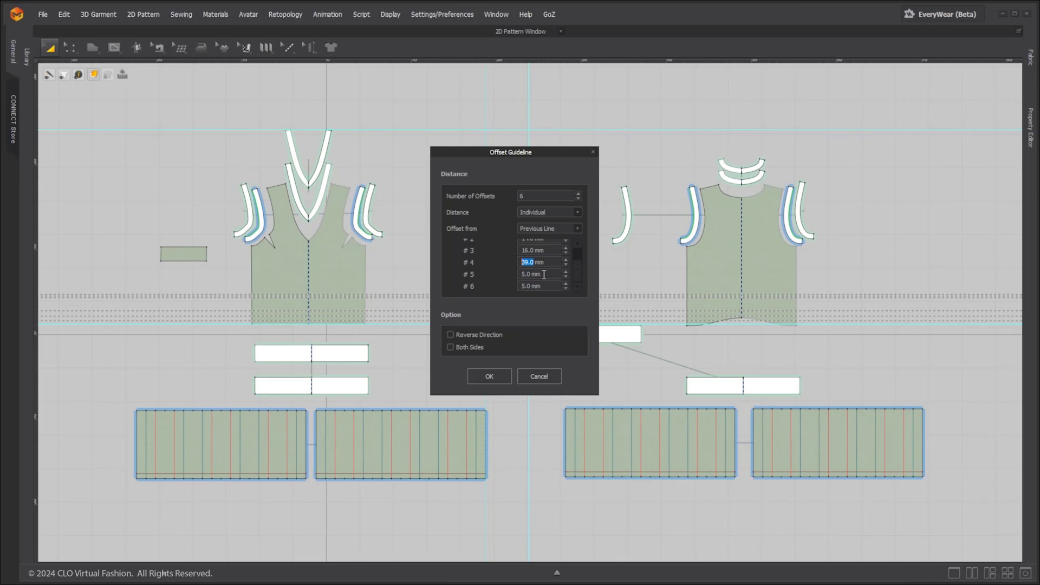
pyautogui.press('Tab')
# Enable Reverse Direction and Both Sides for the hem guideline offsets and create them.
pyautogui.click(489, 334)
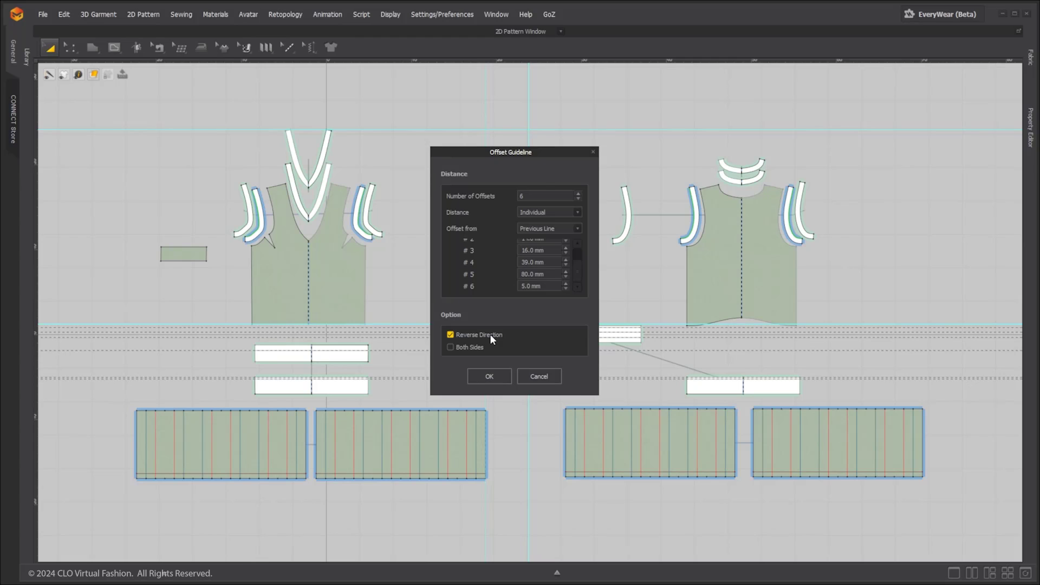
pyautogui.click(478, 346)
pyautogui.click(490, 376)
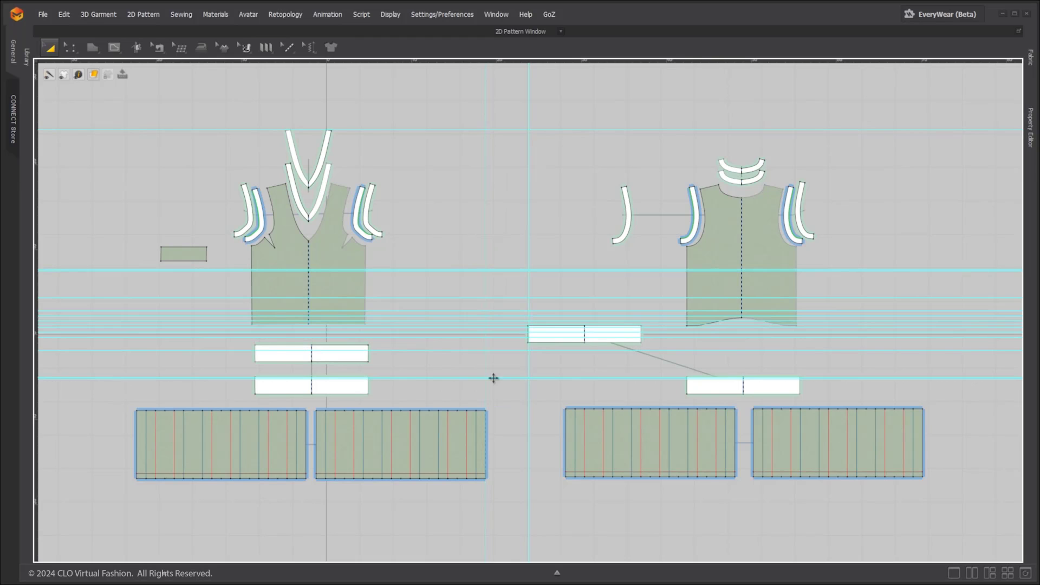
# Offset the vertical guideline at the moved band's edge 11 times with a distance of 30 mm for all.
pyautogui.rightClick(528, 413)
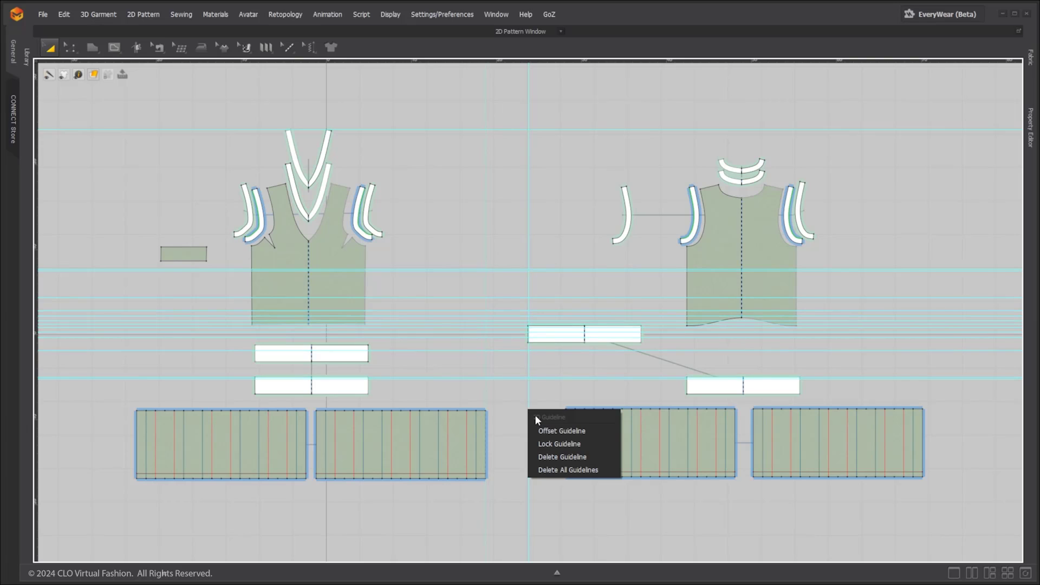
pyautogui.click(562, 430)
pyautogui.scroll(10, 576, 193)
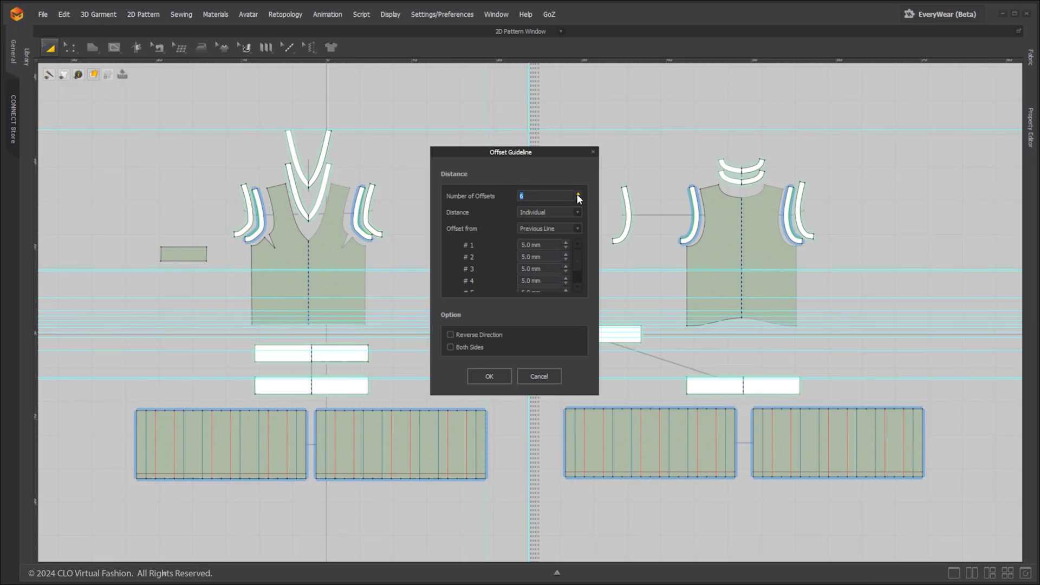
pyautogui.click(545, 220)
pyautogui.press('Tab')
pyautogui.write('30')
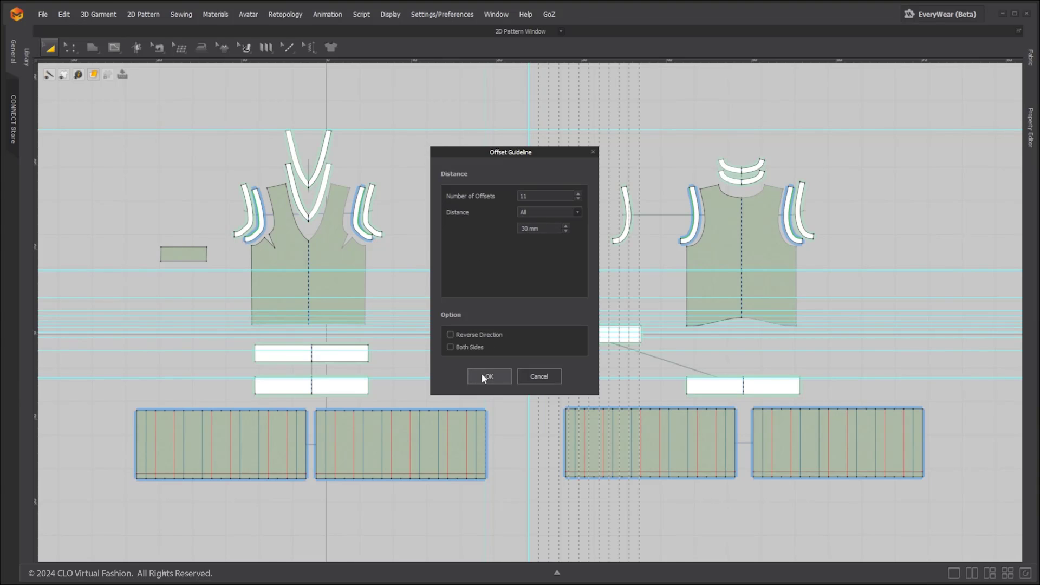
pyautogui.click(481, 374)
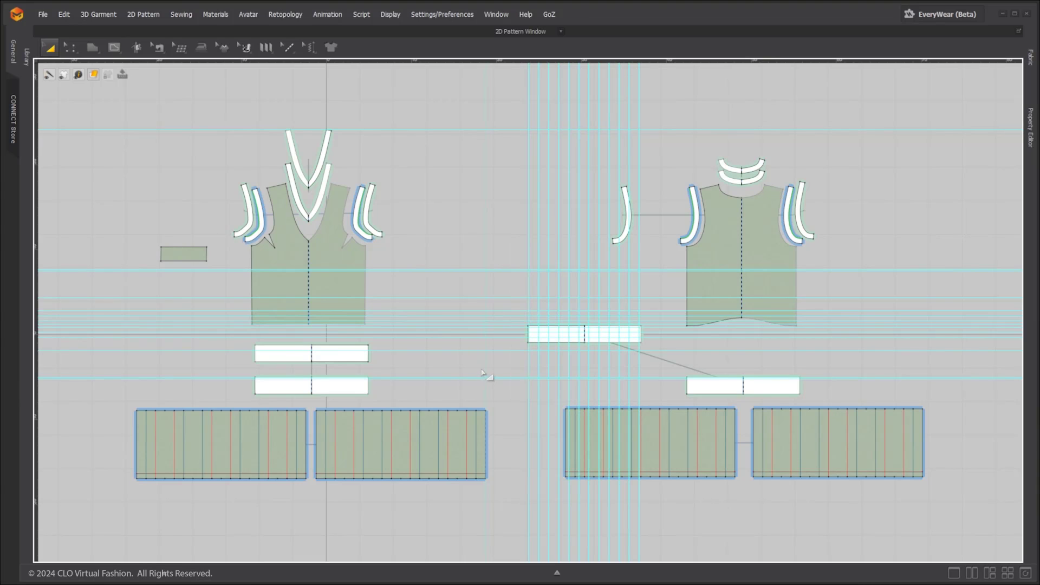
# Hide all guidelines from the 2D pattern view.
pyautogui.moveTo(482, 371); pyautogui.dragTo(444, 369, button='middle')
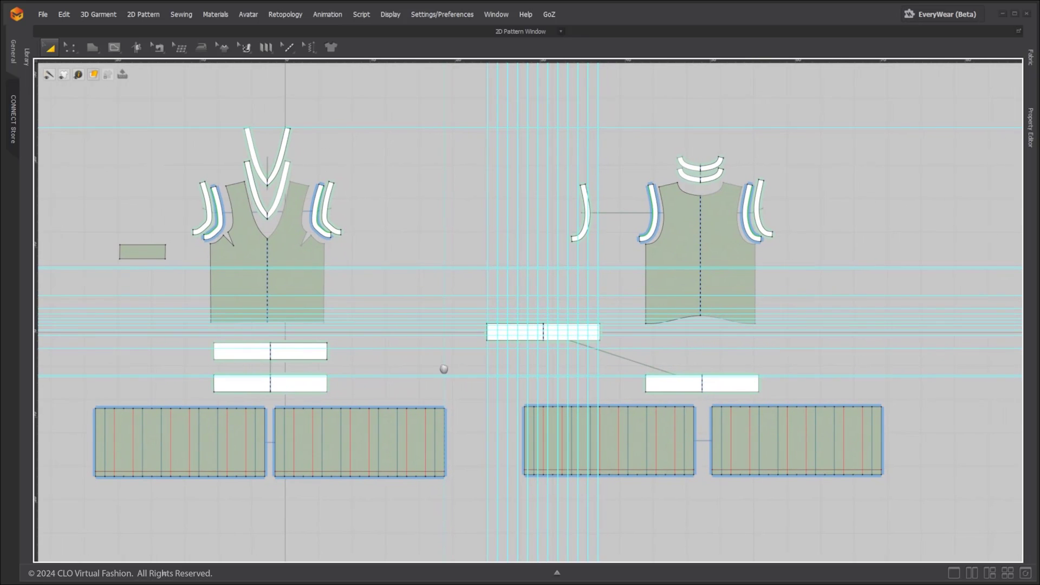
pyautogui.moveTo(78, 76)
pyautogui.click(78, 165)
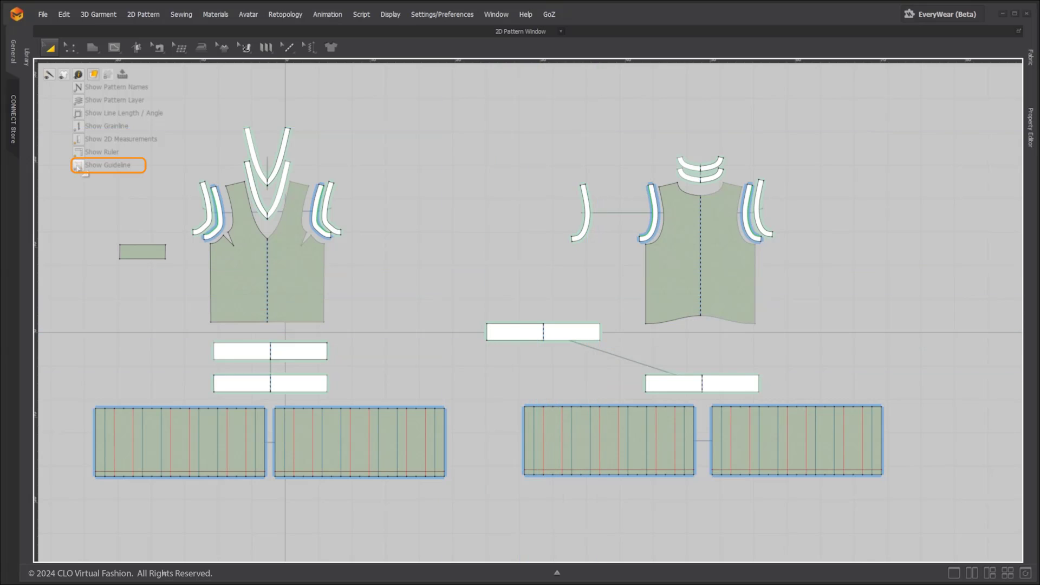
# Show the guidelines again in the 2D pattern view.
pyautogui.click(79, 166)
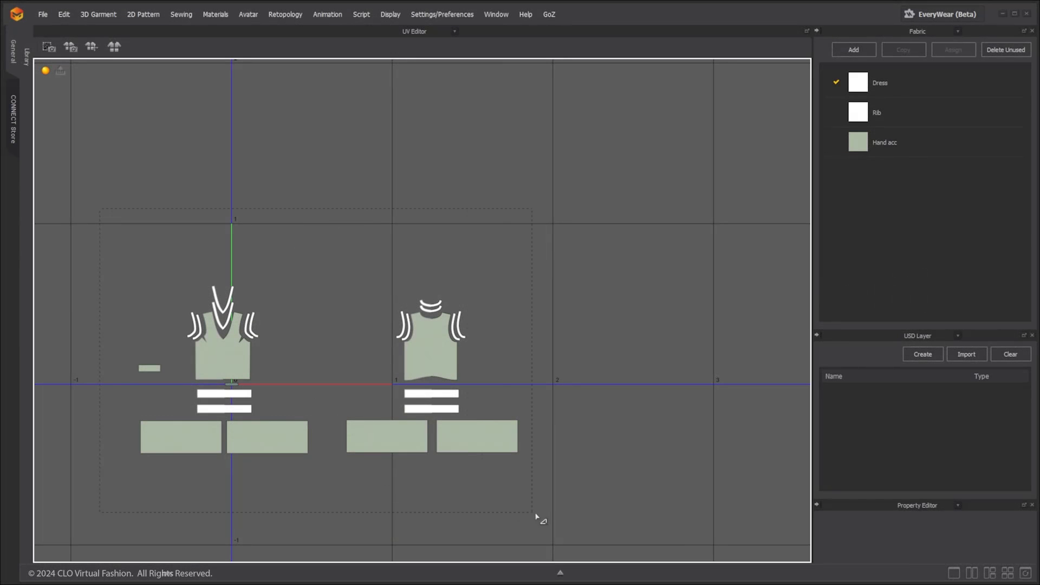
# Pack the UVs of all selected patterns into the 0 to 1 area with Advanced Placement enabled.
pyautogui.click(114, 47)
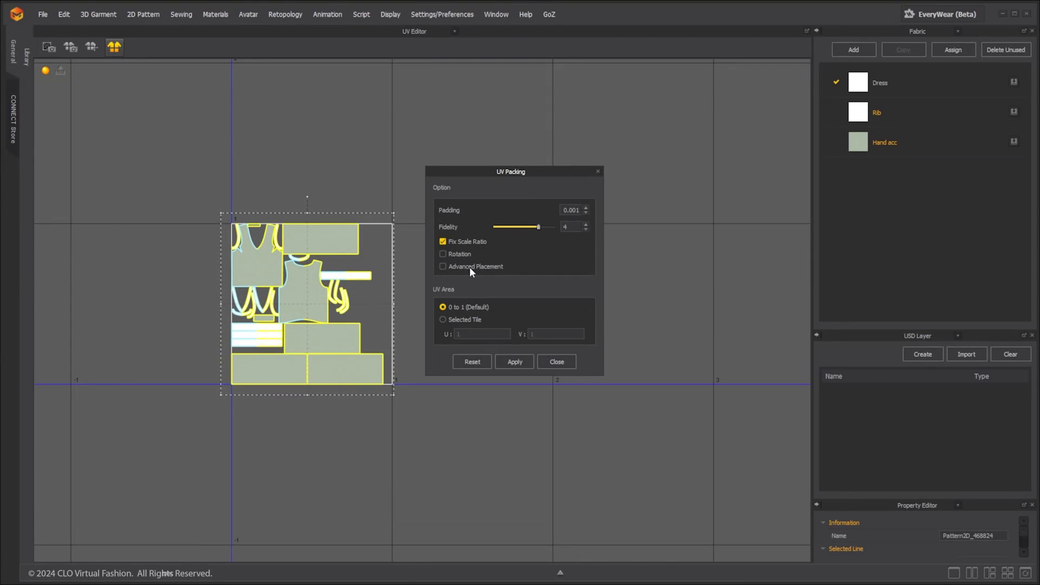
pyautogui.click(469, 266)
pyautogui.click(514, 361)
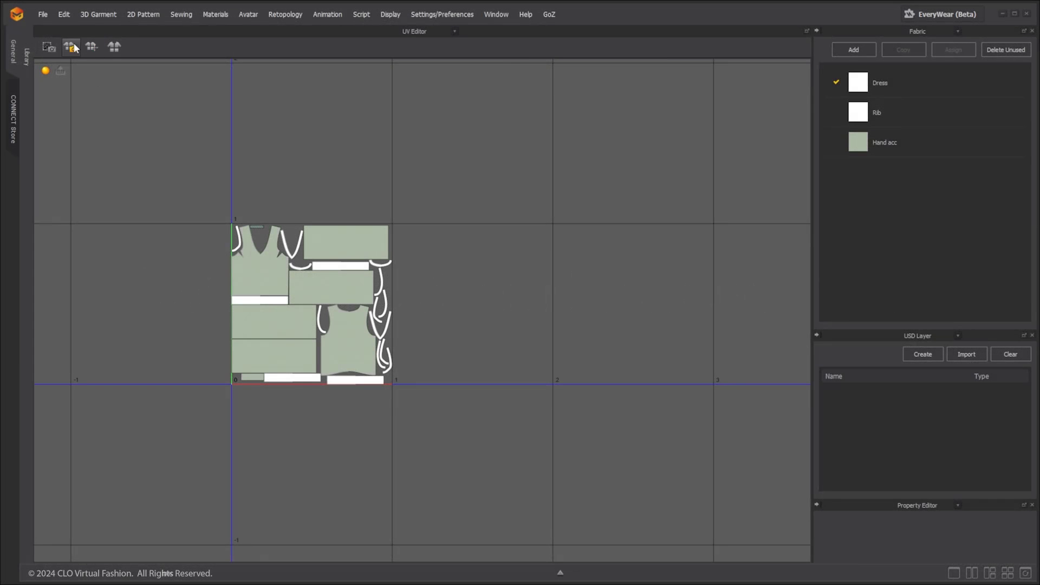
# Set up texture baking with Demo.png as the saving path, turn off Infinite Seams and adjust the Fill Texture Seams pixel amount.
pyautogui.click(71, 47)
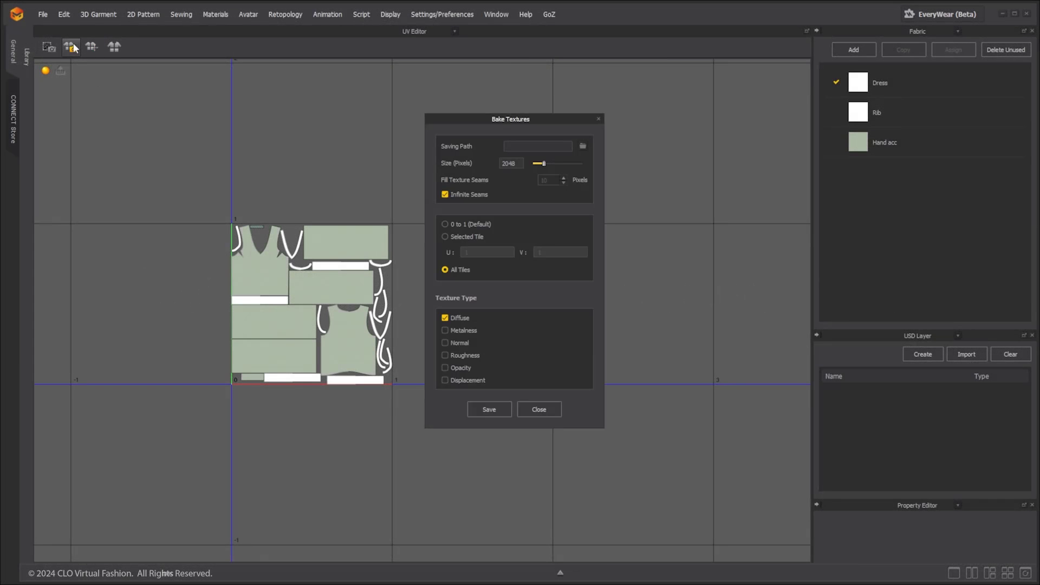
pyautogui.click(582, 146)
pyautogui.write('Demo')
pyautogui.press('Return')
pyautogui.click(484, 193)
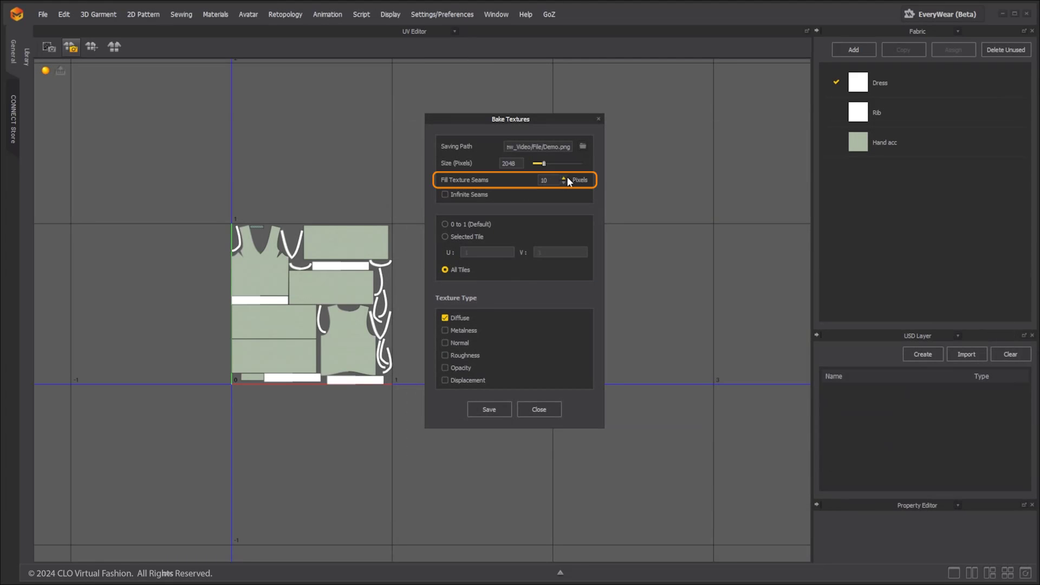
pyautogui.click(564, 182)
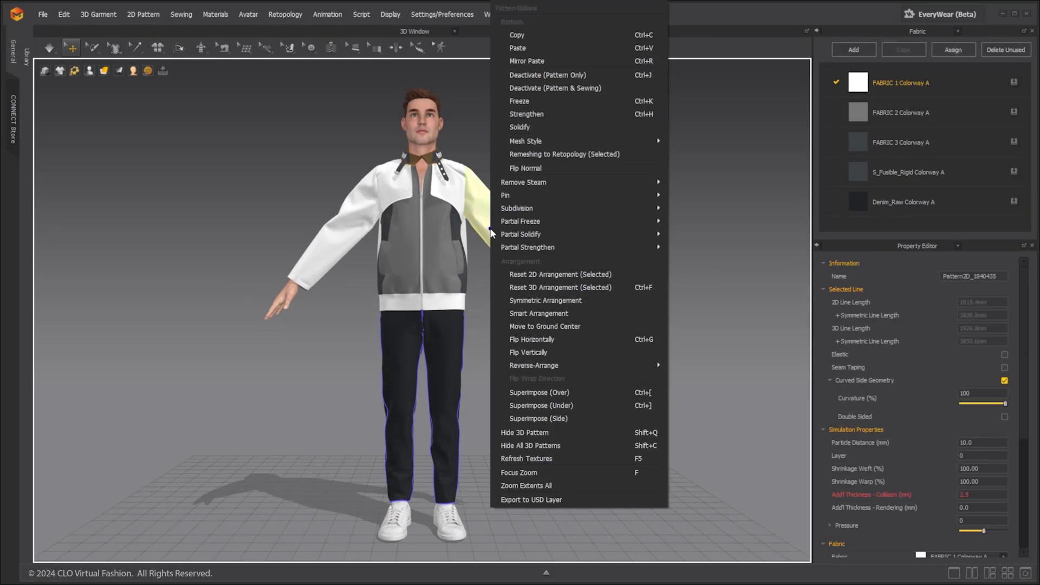
# Freeze the avatar's left jacket sleeve, solidify the right trouser leg and strengthen the left trouser leg.
pyautogui.click(556, 101)
pyautogui.rightClick(400, 347)
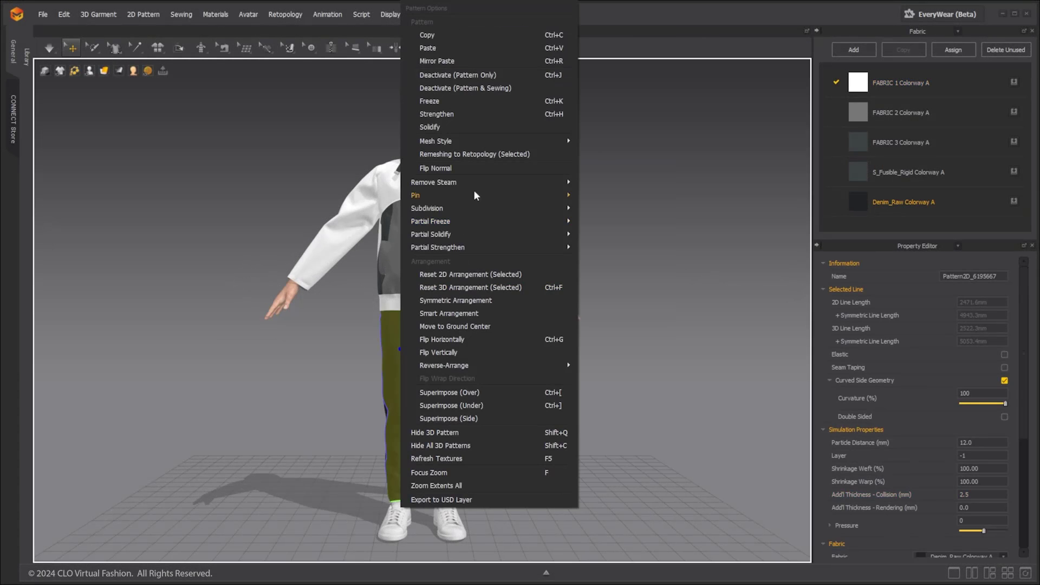
pyautogui.click(466, 125)
pyautogui.rightClick(446, 344)
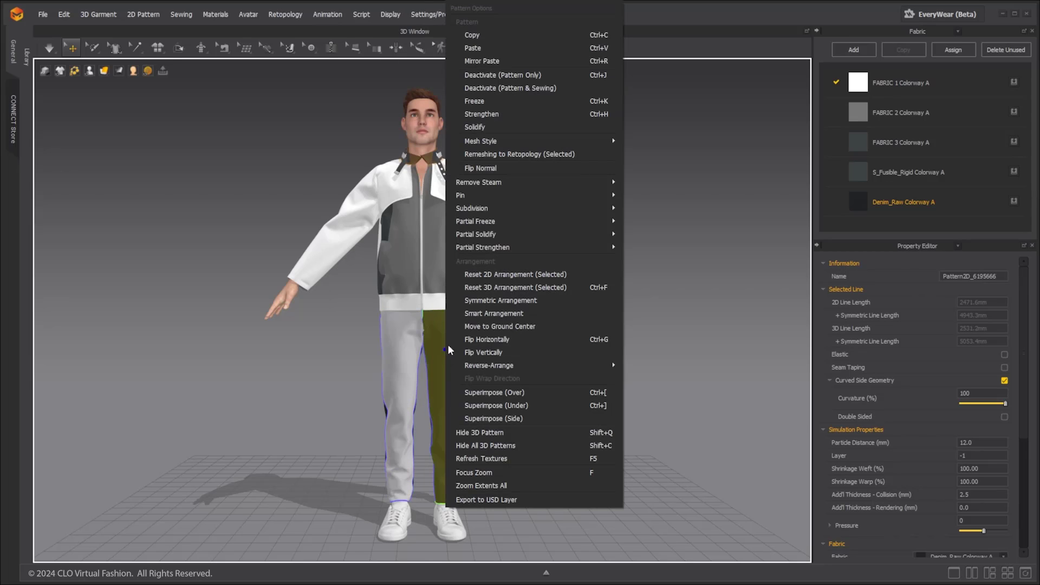
pyautogui.click(518, 115)
pyautogui.click(559, 170)
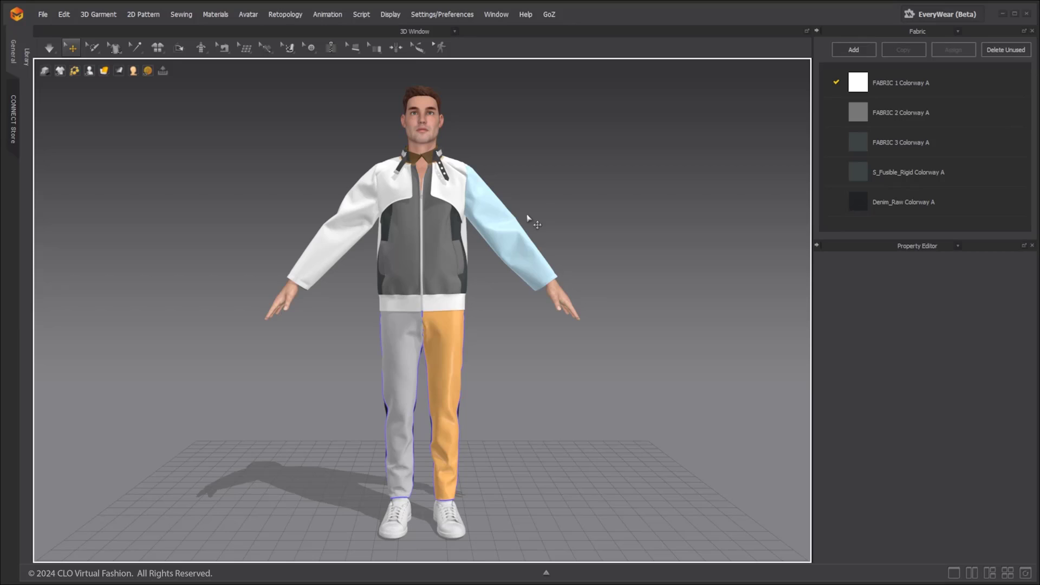
# Hide the Freeze, Strengthen and Solidify colors one after another in the 3D window.
pyautogui.rightClick(581, 209)
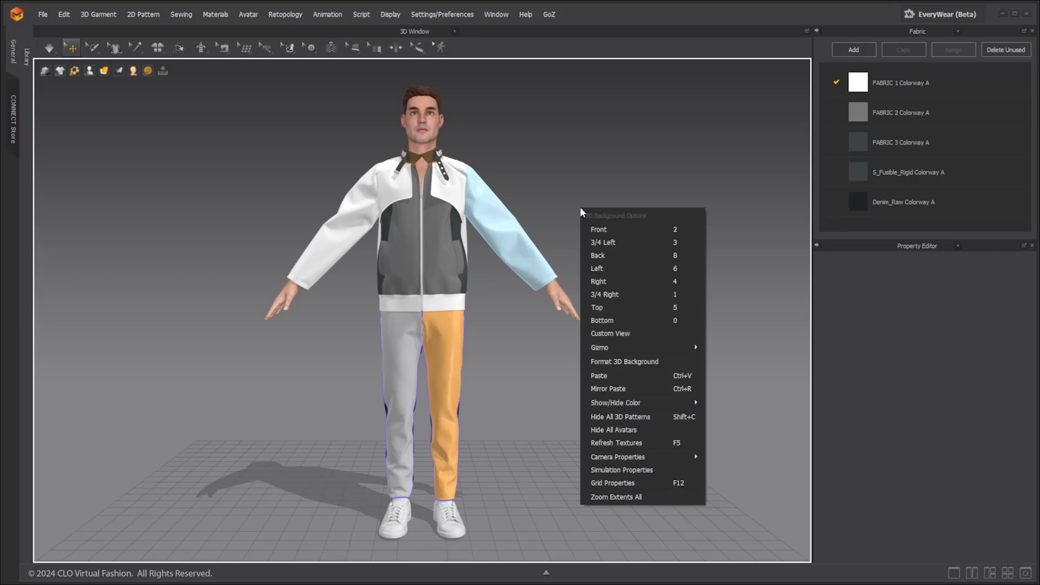
pyautogui.moveTo(688, 403)
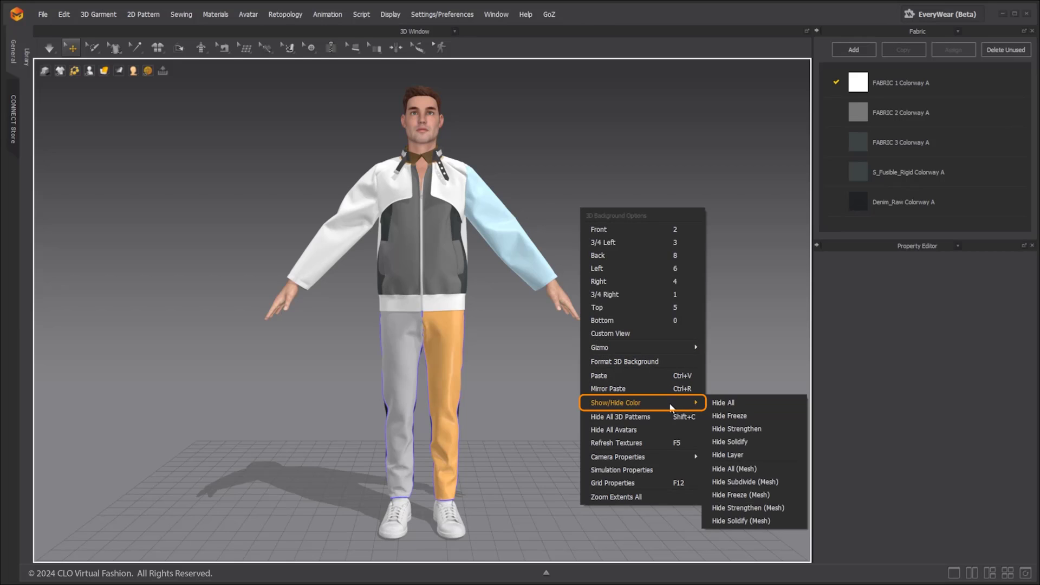
pyautogui.click(740, 413)
pyautogui.rightClick(495, 321)
pyautogui.moveTo(567, 218)
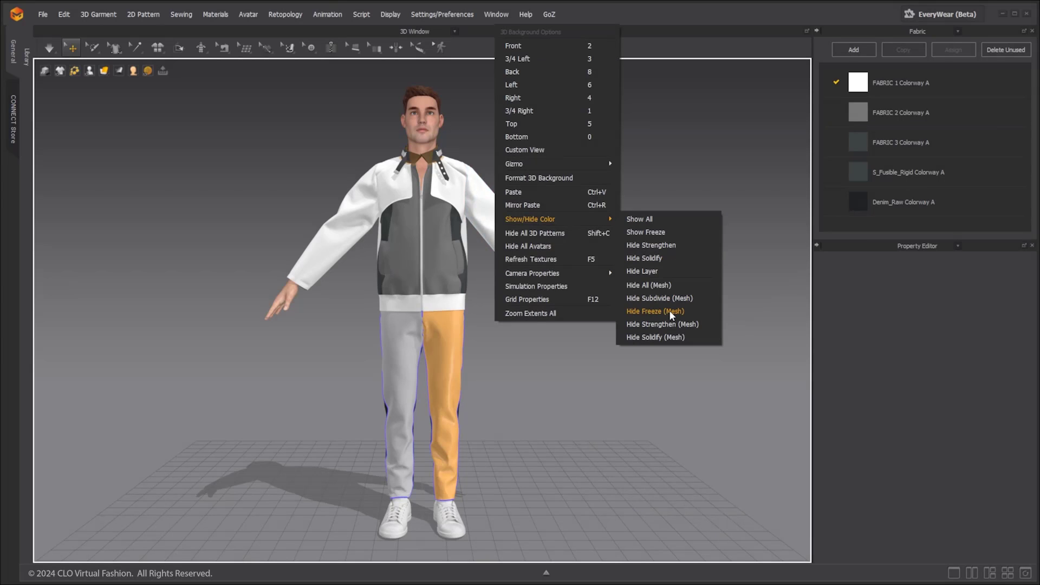
pyautogui.click(672, 235)
pyautogui.rightClick(493, 322)
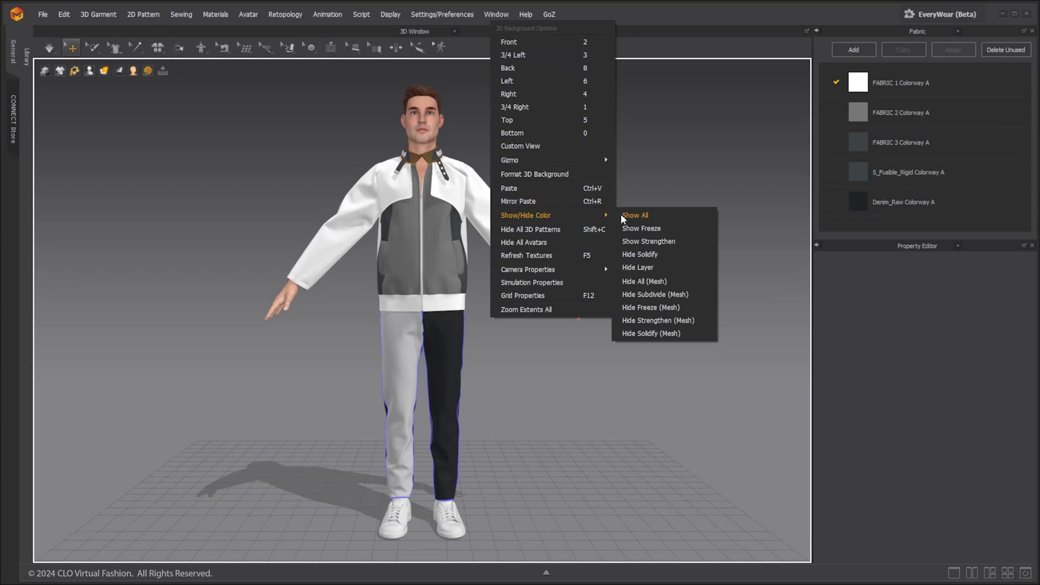
pyautogui.click(639, 219)
# Show all pattern state colors again in the 3D window.
pyautogui.rightClick(496, 302)
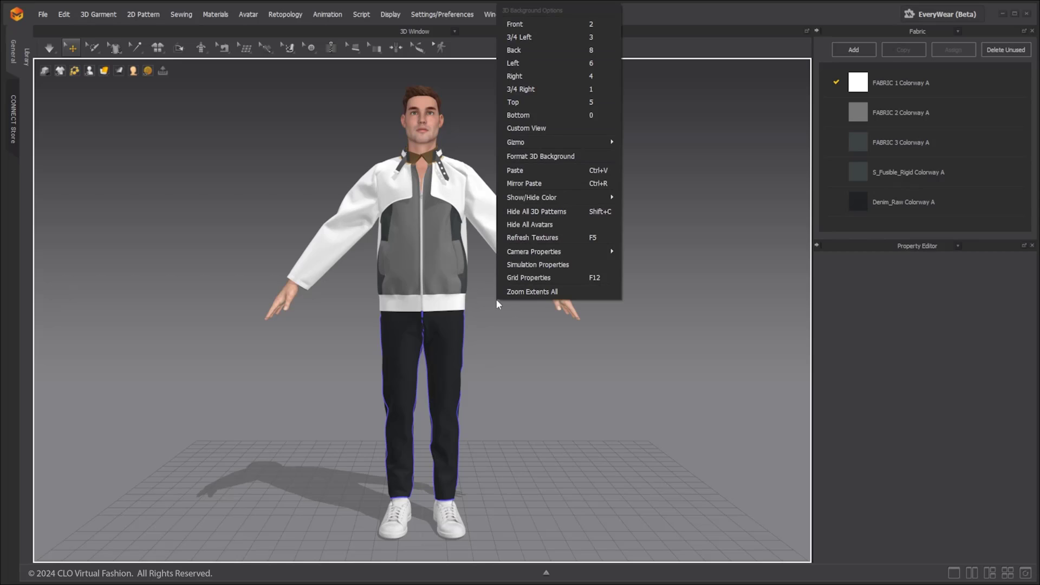
pyautogui.moveTo(587, 200)
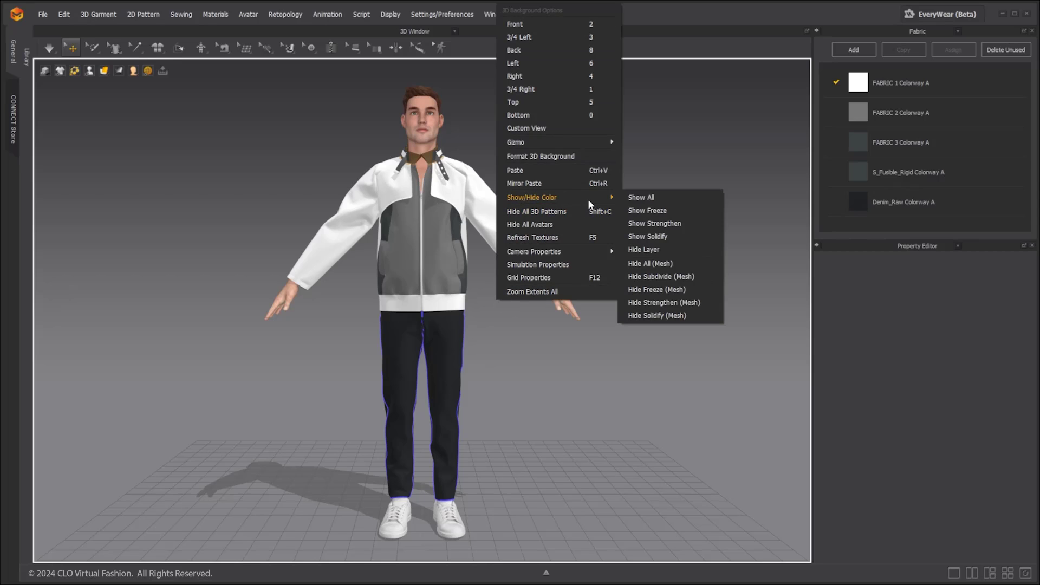
pyautogui.click(636, 196)
# Brush-select a round mesh area around the elbow of the avatar's right jacket sleeve and subdivide it.
pyautogui.click(97, 48)
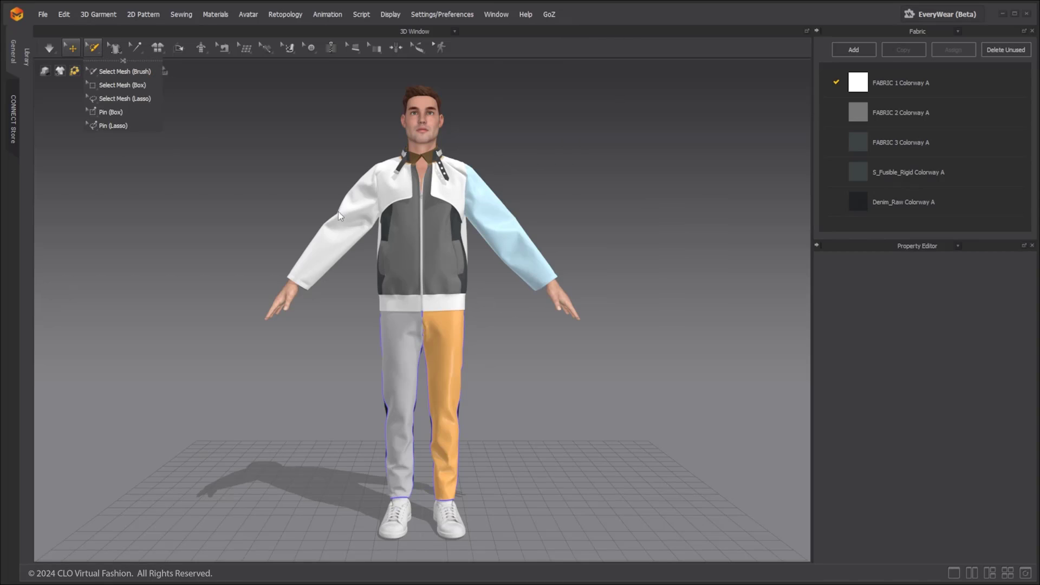
pyautogui.click(333, 231)
pyautogui.rightClick(332, 231)
pyautogui.click(366, 289)
pyautogui.scroll(5, 357, 271)
# Return to the Select/Move tool and open the Show/Hide Color options for the 3D window background.
pyautogui.click(70, 48)
pyautogui.click(103, 70)
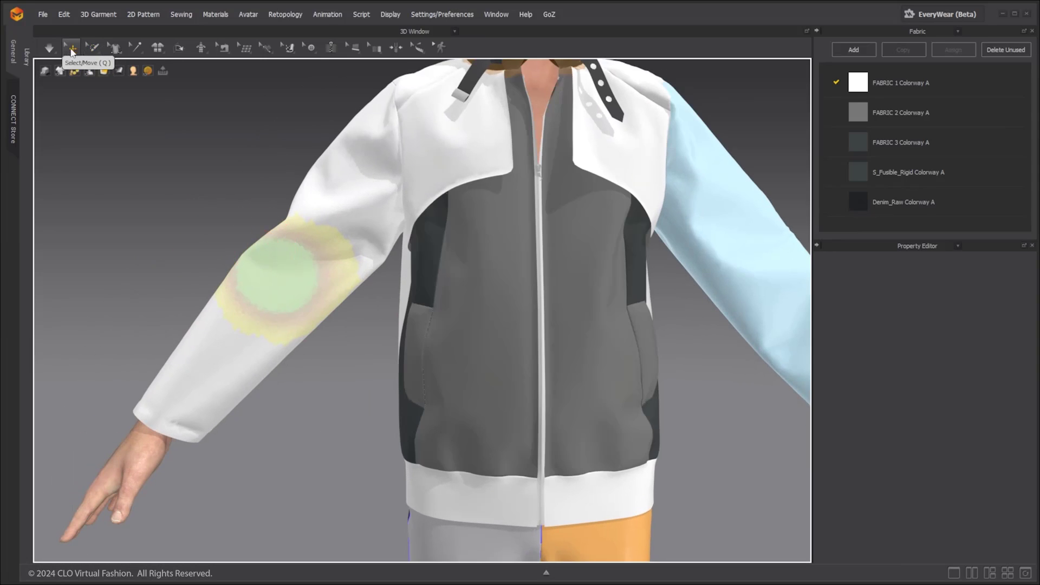
pyautogui.rightClick(157, 193)
pyautogui.moveTo(254, 386)
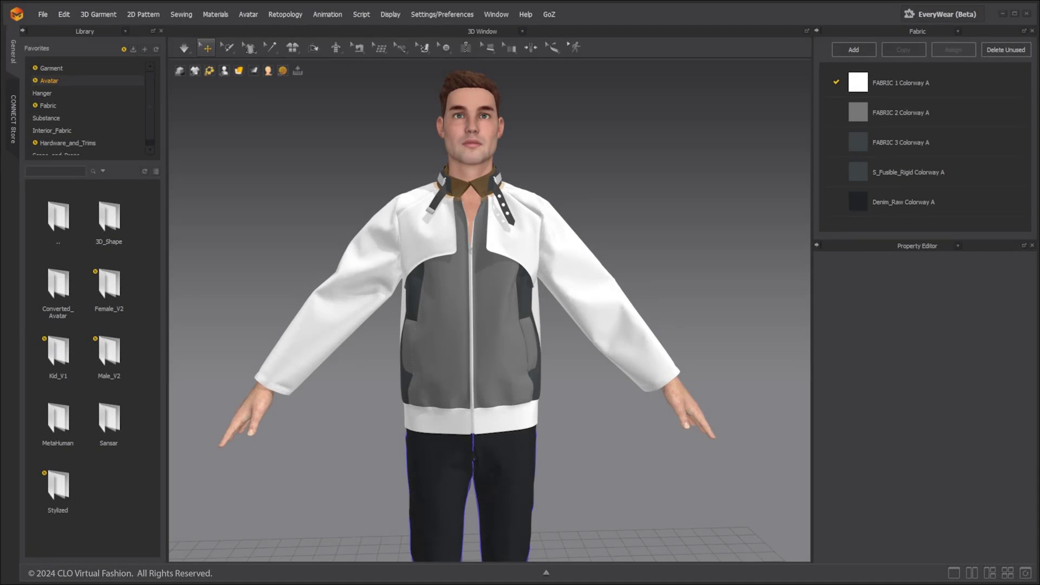
# Apply the MV2_03_Attention pose from the Male_V2 avatar library to both hands only, pose only, and run the simulation.
pyautogui.doubleClick(112, 360)
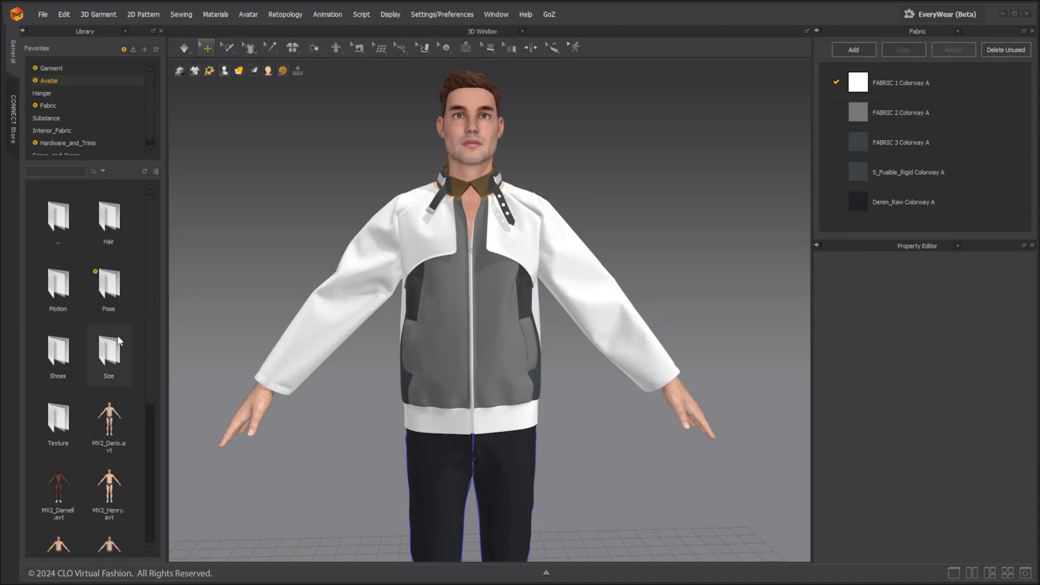
pyautogui.doubleClick(117, 288)
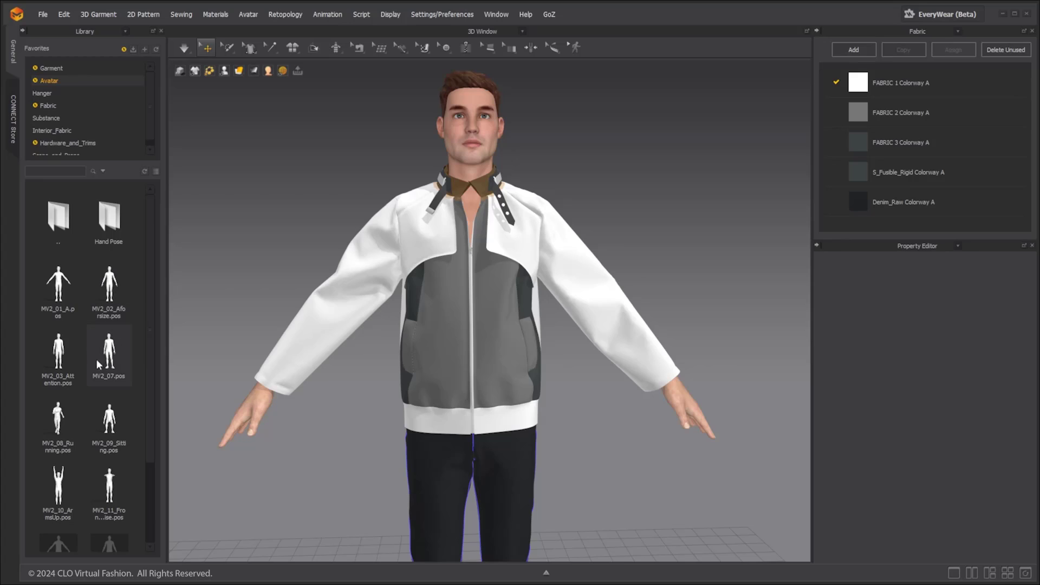
pyautogui.doubleClick(58, 357)
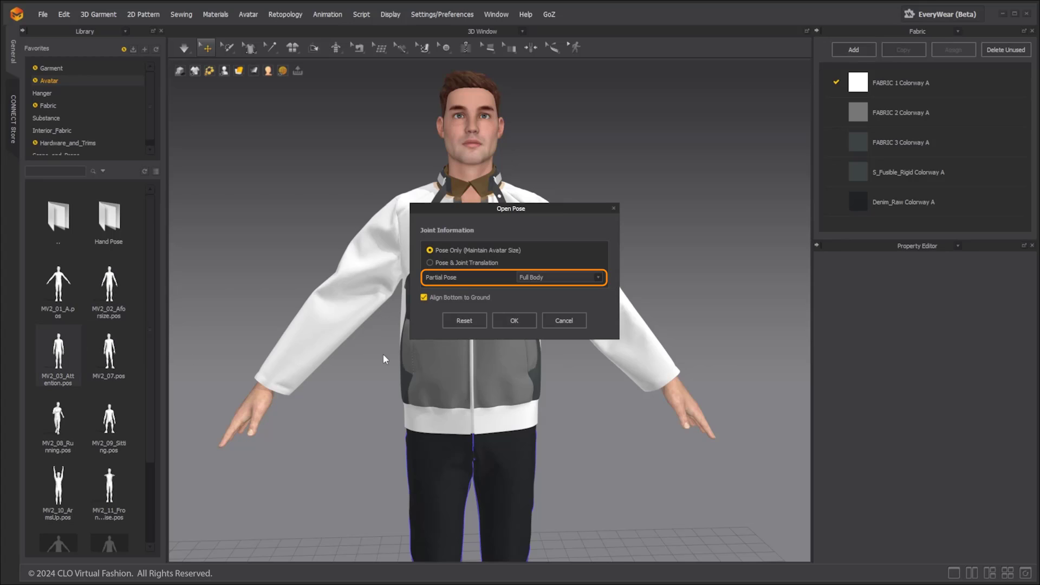
pyautogui.click(556, 281)
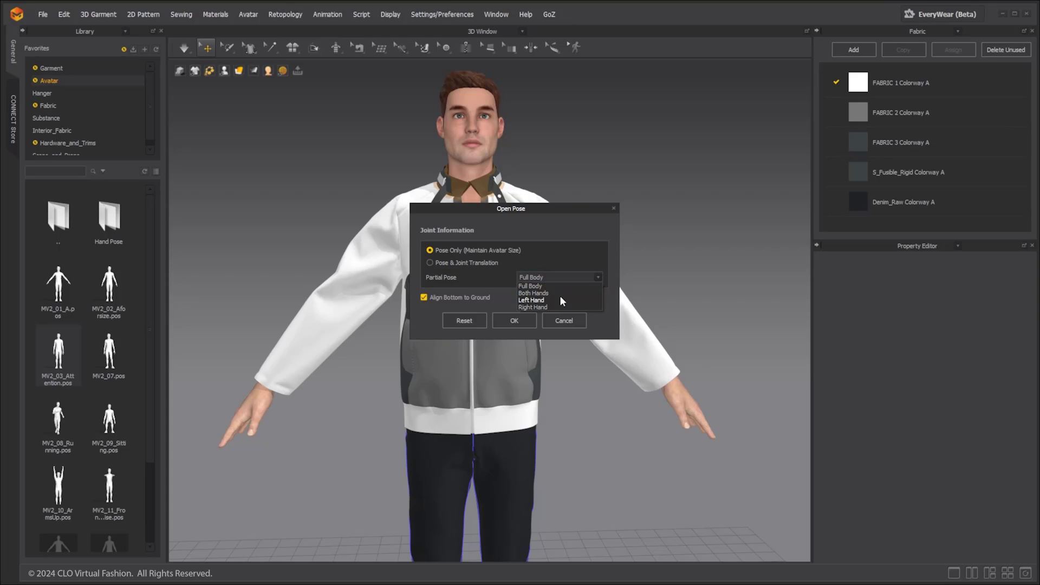
pyautogui.click(560, 292)
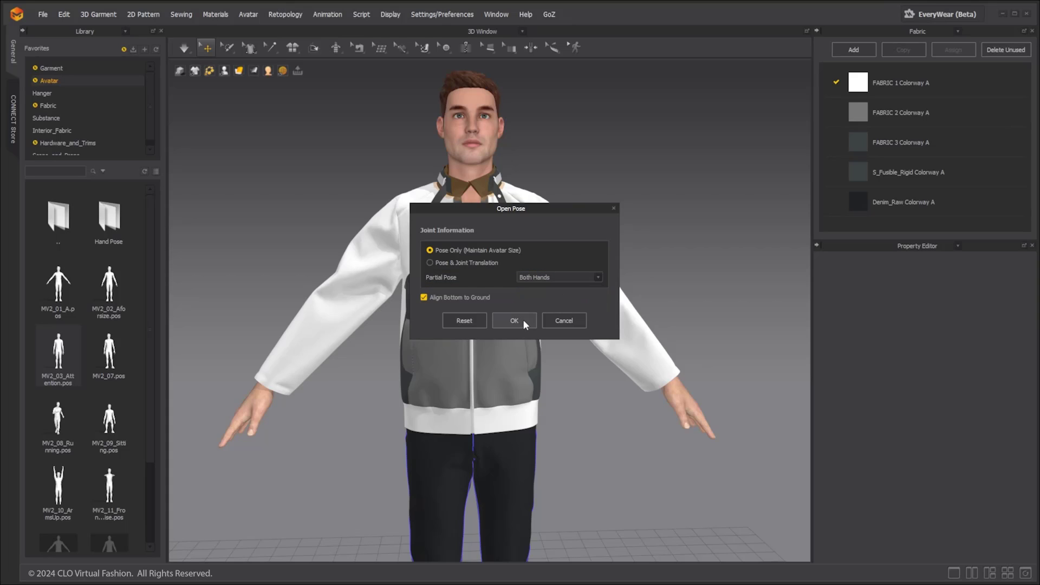
pyautogui.click(523, 321)
pyautogui.scroll(-3, 405, 359)
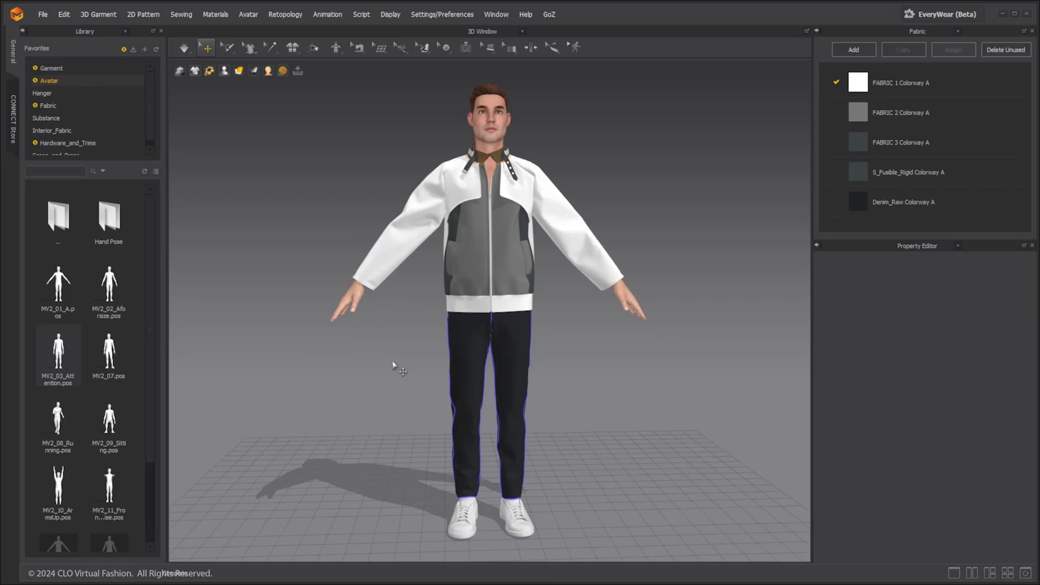
pyautogui.press('space')
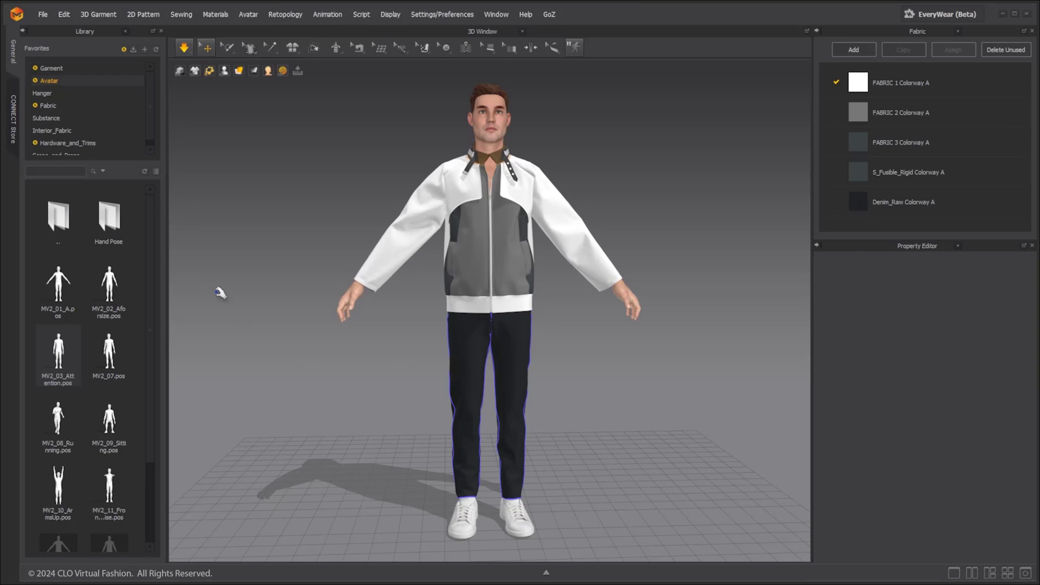
# Apply the hand pose ending in l_1.hpos from the Hand Pose library folder to the avatar's left hand only.
pyautogui.doubleClick(107, 215)
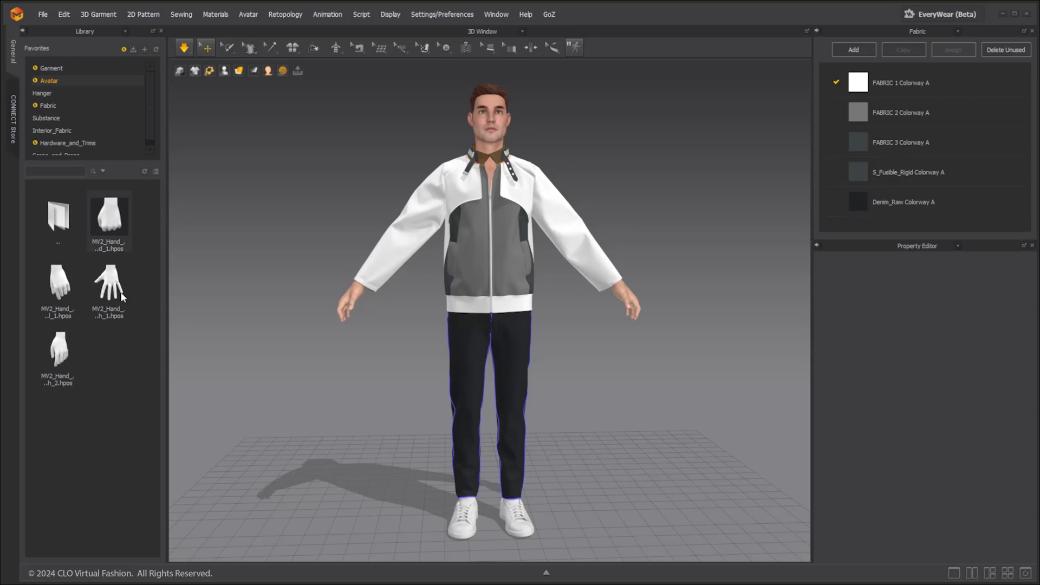
pyautogui.moveTo(59, 288); pyautogui.dragTo(268, 287)
pyautogui.click(577, 271)
pyautogui.click(559, 287)
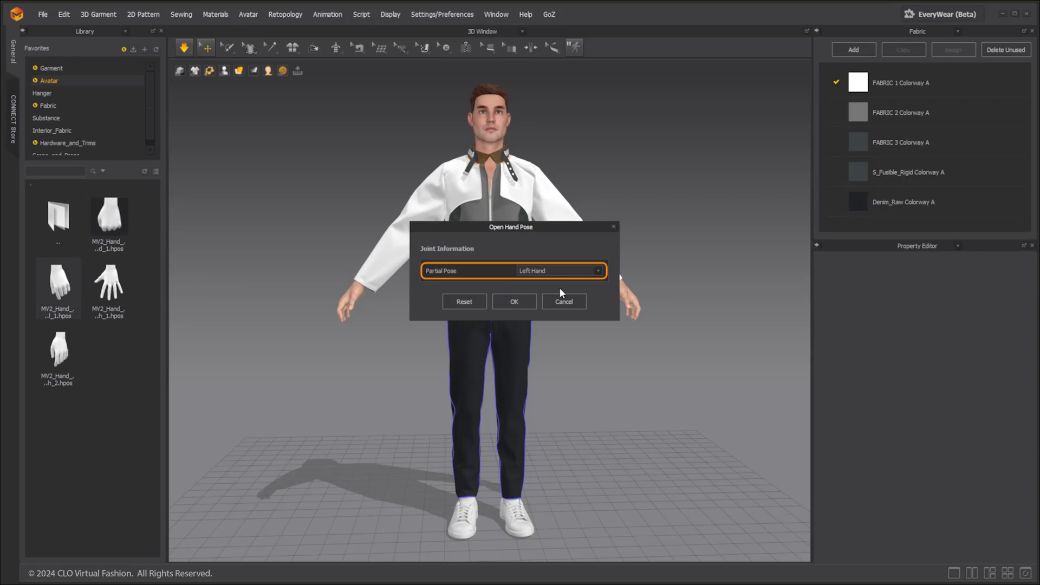
pyautogui.click(523, 300)
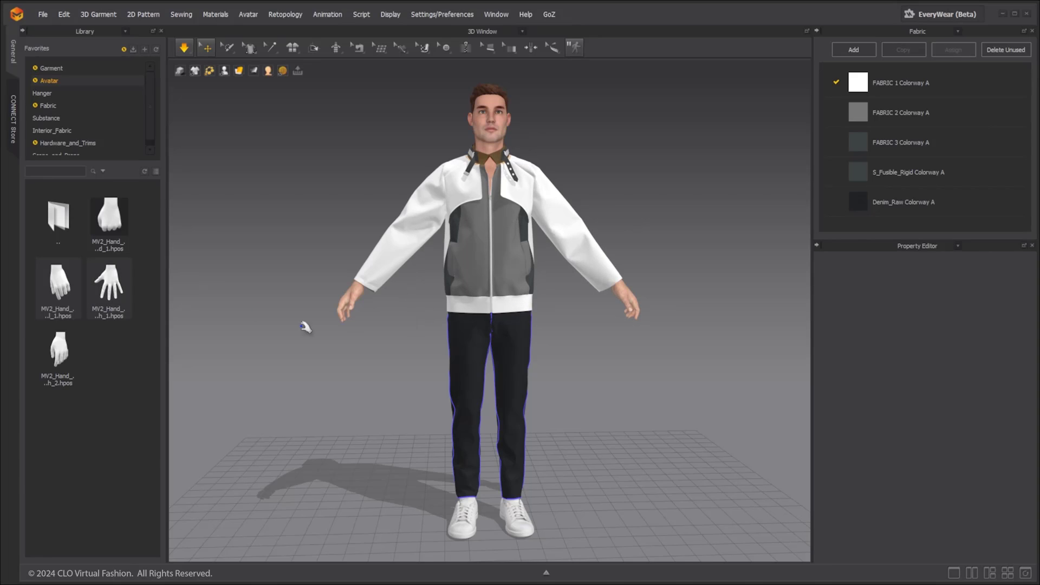
# Apply the hand pose ending in d_1.hpos to the avatar's right hand only.
pyautogui.moveTo(116, 226); pyautogui.dragTo(301, 275)
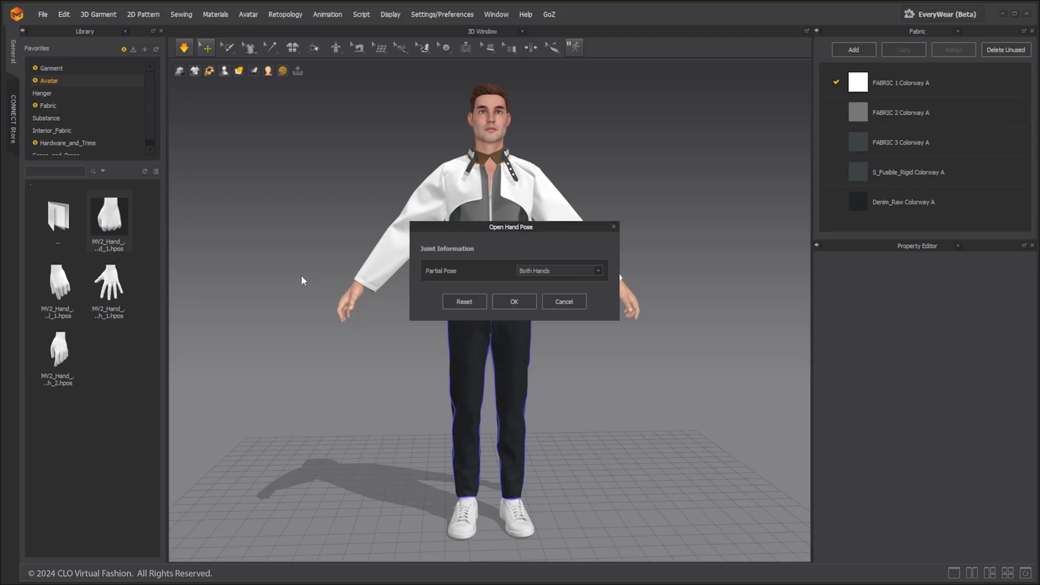
pyautogui.click(578, 270)
pyautogui.click(546, 290)
pyautogui.click(528, 298)
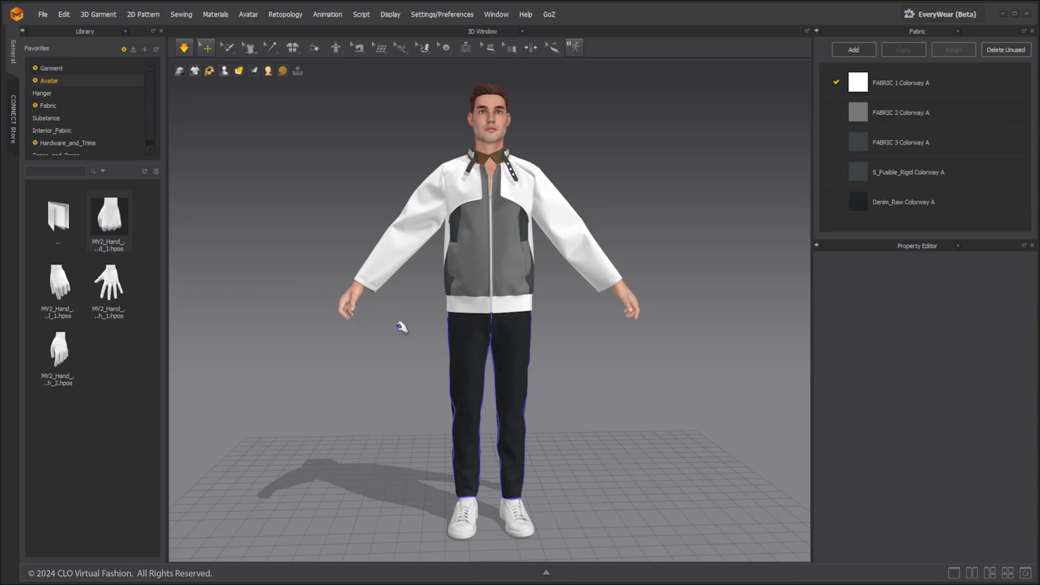